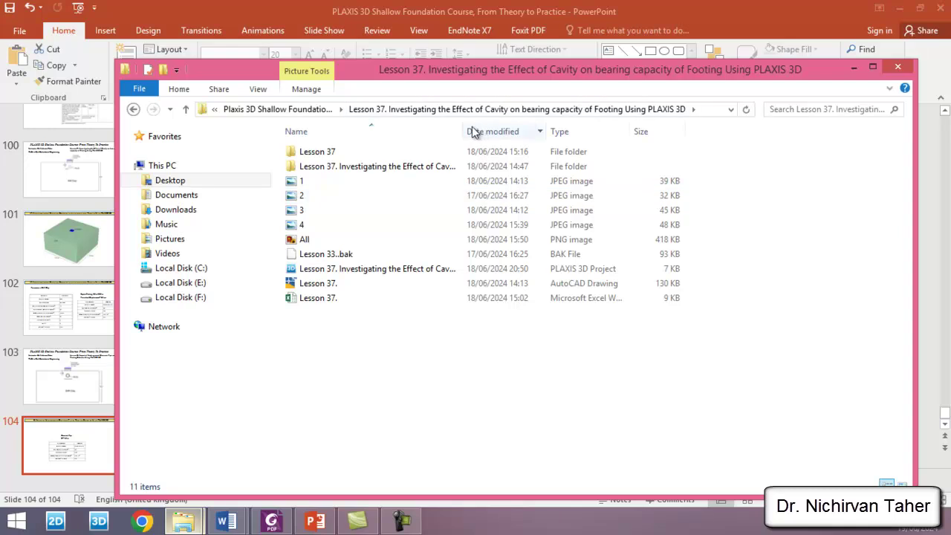
- Open the PLAXIS 3D project "Lesson 37. Investigating the Effect of Cavity on bearing capacity of Footing"
{"action": "left_click", "coordinate": [408, 271]}
{"action": "left_click", "coordinate": [408, 271]}
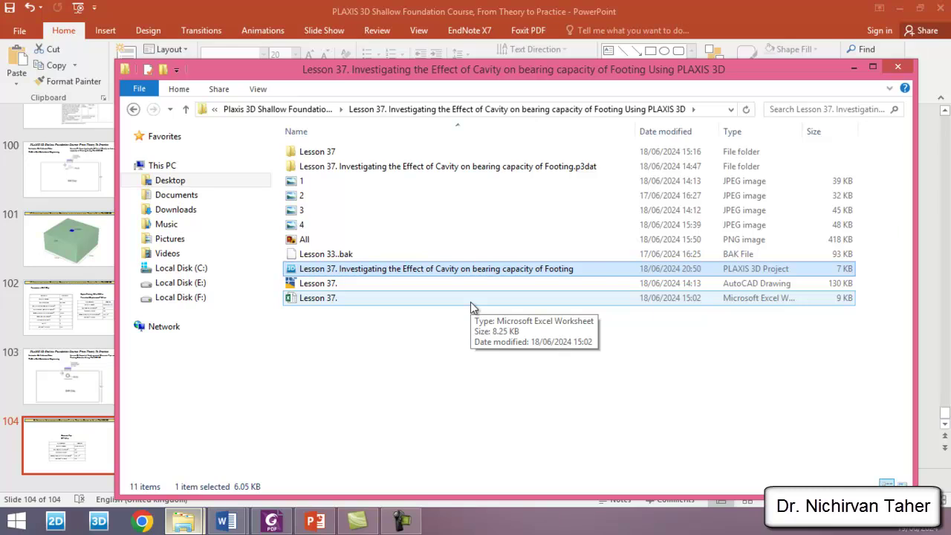
{"action": "key", "text": "Return"}
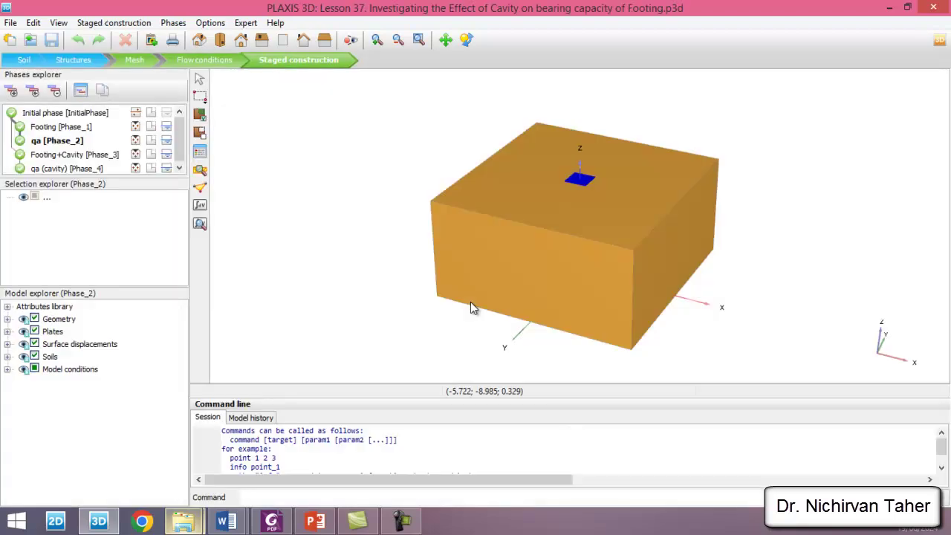
- Start saving the project as a new file and browse to the Plaxis 3D Shallow Foundation Course folder on the Desktop
{"action": "left_click", "coordinate": [11, 23]}
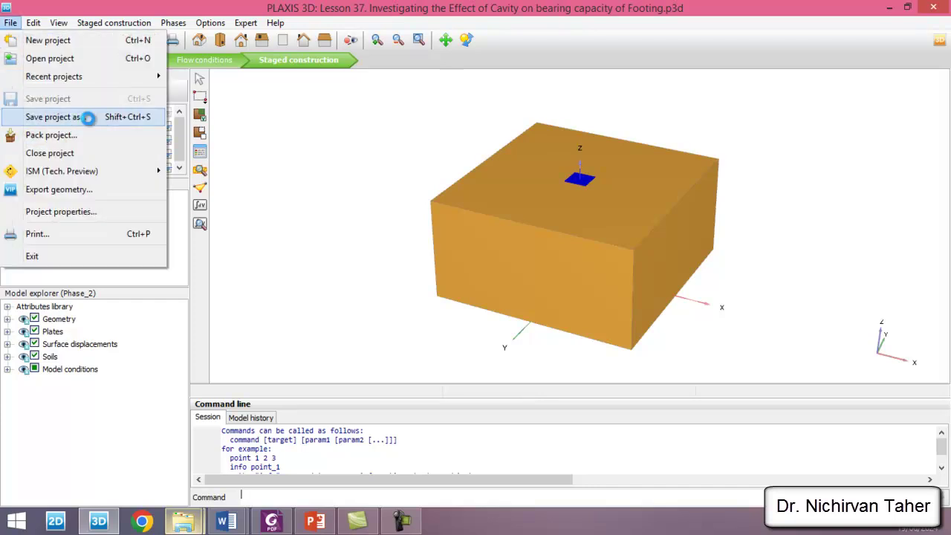
{"action": "left_click", "coordinate": [88, 117]}
{"action": "left_click", "coordinate": [71, 34]}
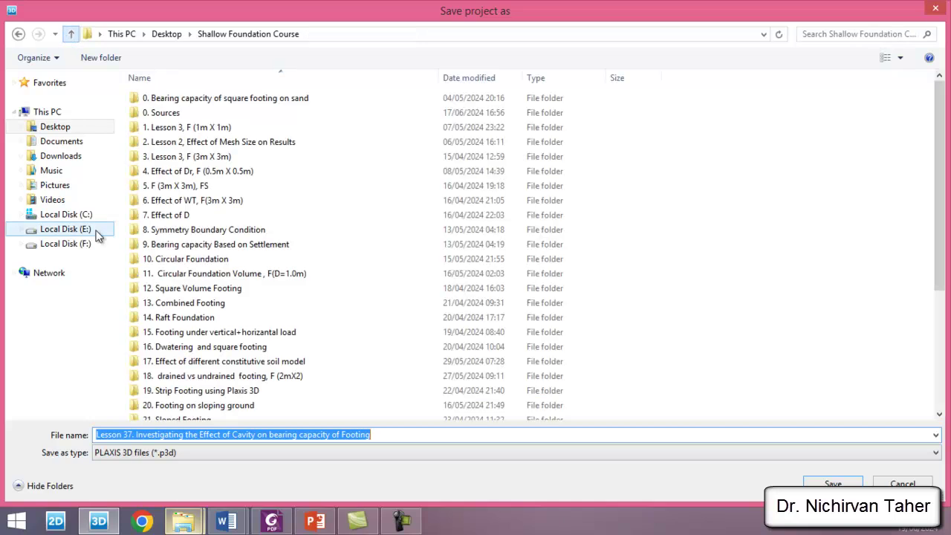
{"action": "left_click", "coordinate": [223, 332]}
{"action": "scroll", "coordinate": [193, 386], "scroll_direction": "down", "scroll_amount": 4}
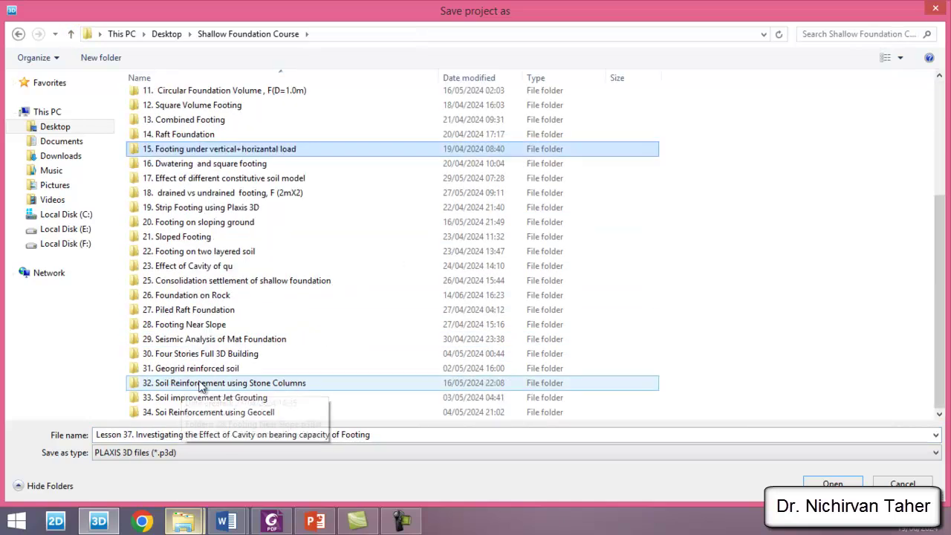
{"action": "left_click", "coordinate": [67, 127]}
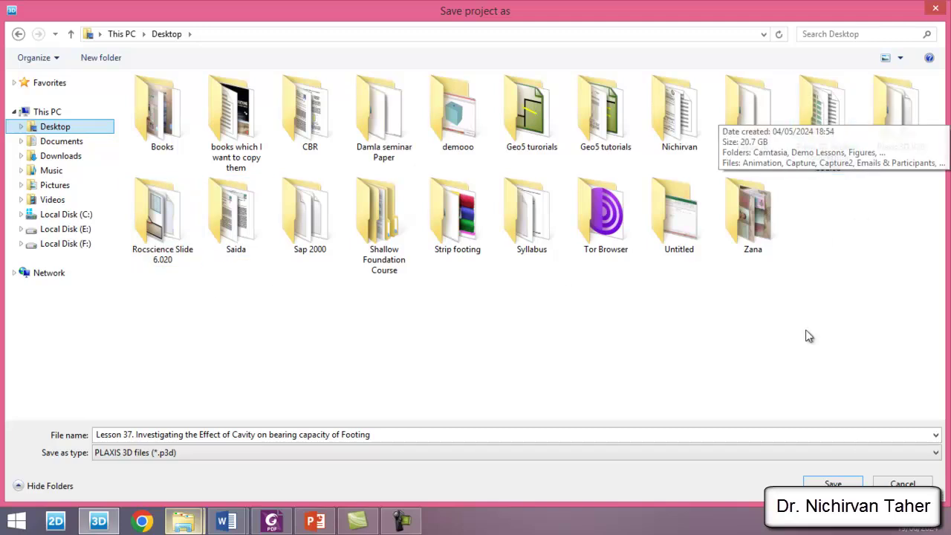
{"action": "double_click", "coordinate": [825, 119]}
{"action": "scroll", "coordinate": [272, 339], "scroll_direction": "down", "scroll_amount": 7}
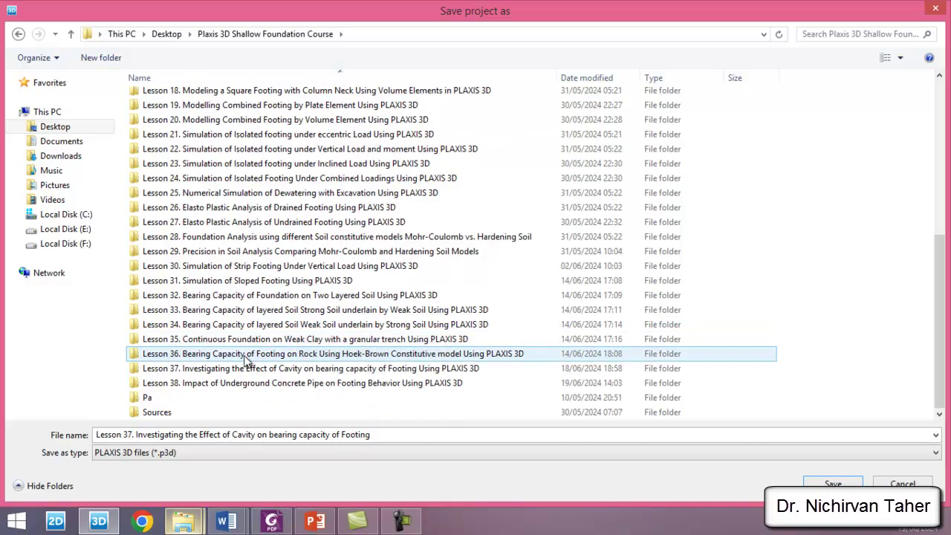
- Copy the text "Lesson 38. Impact of Underground Concrete Pipe on Footing Behavior" from the Lesson 38 folder's name
{"action": "left_click", "coordinate": [230, 386]}
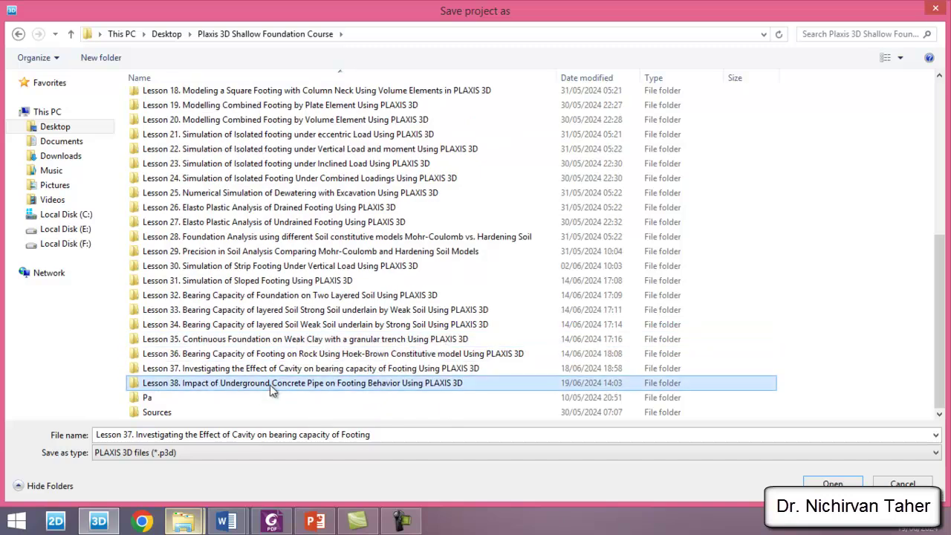
{"action": "right_click", "coordinate": [277, 383]}
{"action": "left_click", "coordinate": [314, 356]}
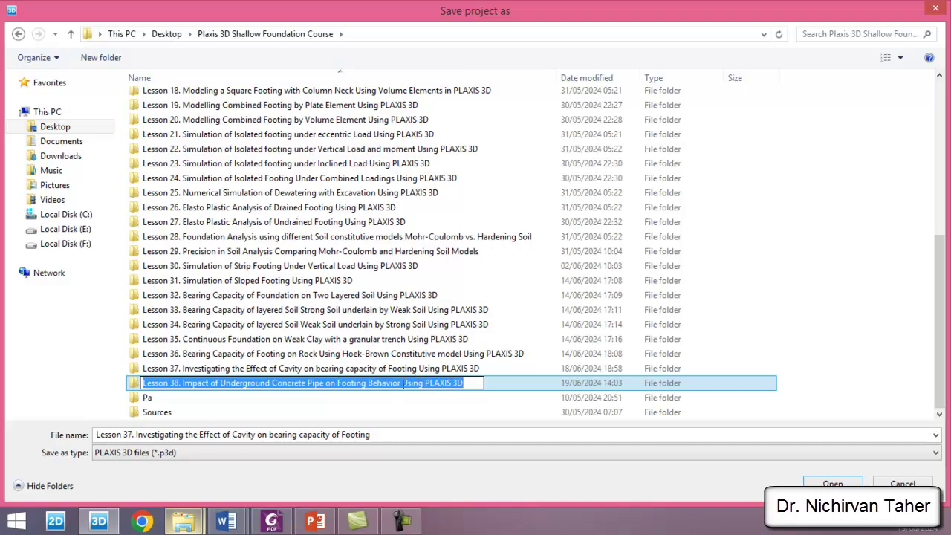
{"action": "left_click_drag", "start_coordinate": [401, 382], "coordinate": [146, 398]}
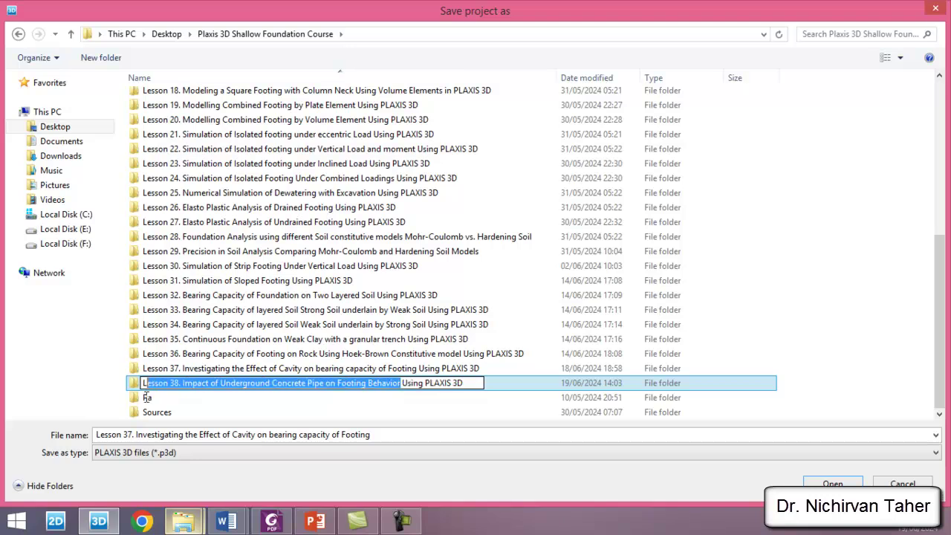
{"action": "right_click", "coordinate": [185, 384]}
{"action": "left_click", "coordinate": [220, 238]}
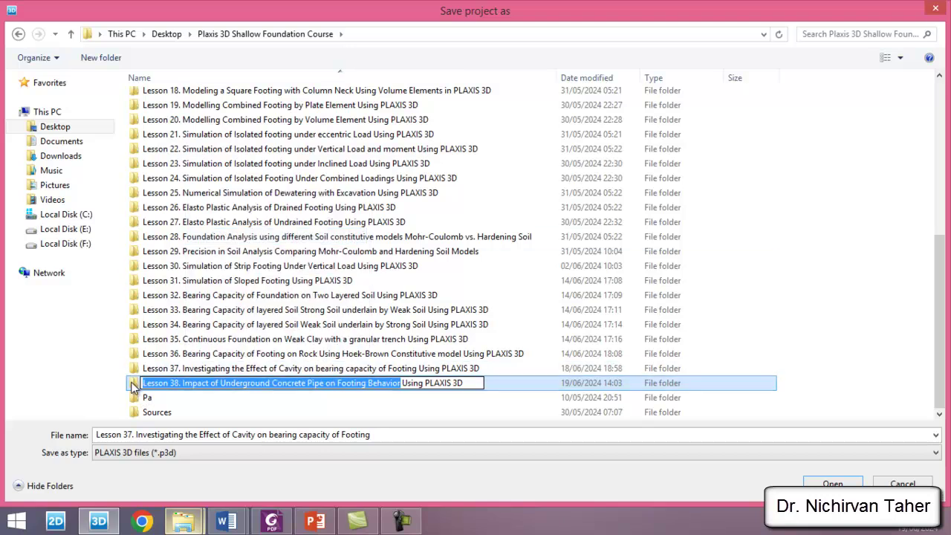
- Save the project in the Lesson 38 folder as "Lesson 38. Impact of Underground Concrete Pipe on Footing Behavior"
{"action": "double_click", "coordinate": [134, 385]}
{"action": "left_click", "coordinate": [381, 434]}
{"action": "right_click", "coordinate": [378, 436]}
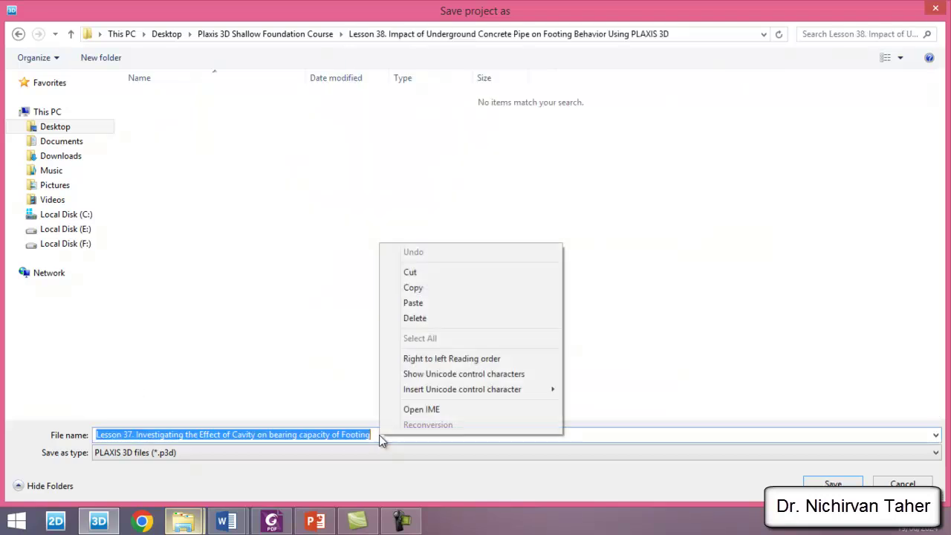
{"action": "left_click", "coordinate": [429, 304]}
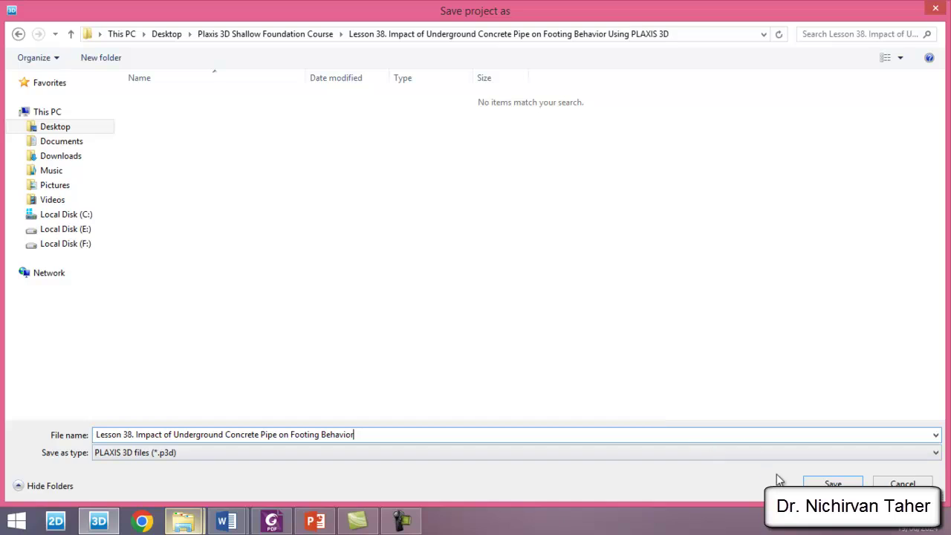
{"action": "key", "text": "Return"}
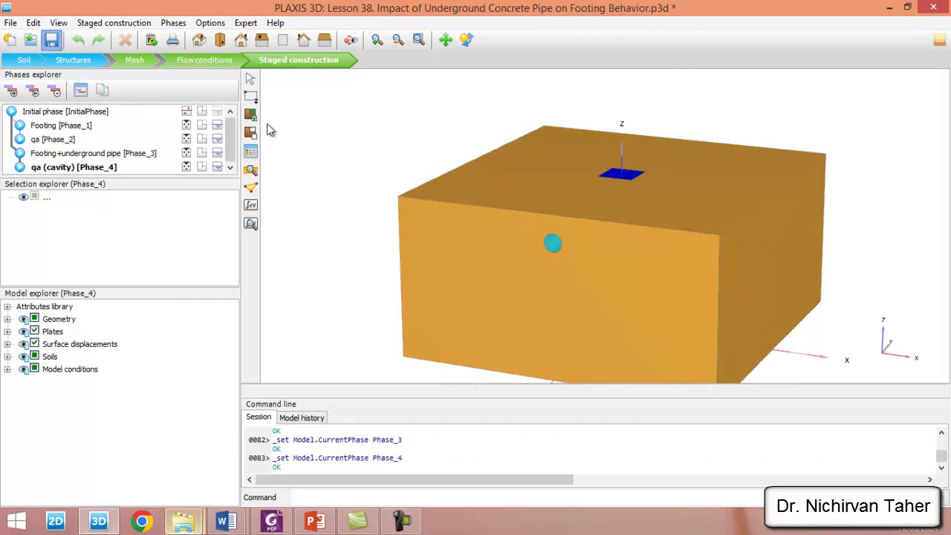
- Save the project, calculate all phases without selecting curve points, and save the calculated project
{"action": "key", "text": "ctrl+s"}
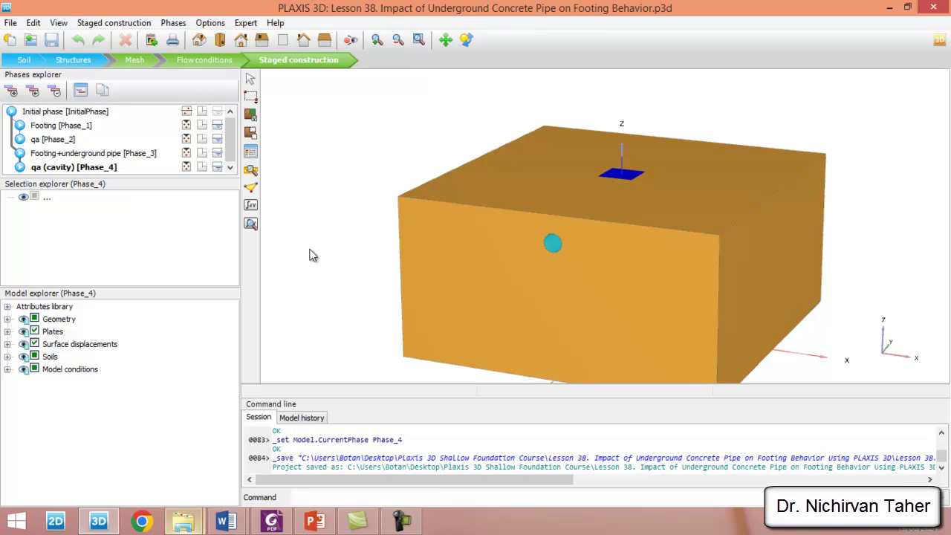
{"action": "left_click", "coordinate": [252, 208]}
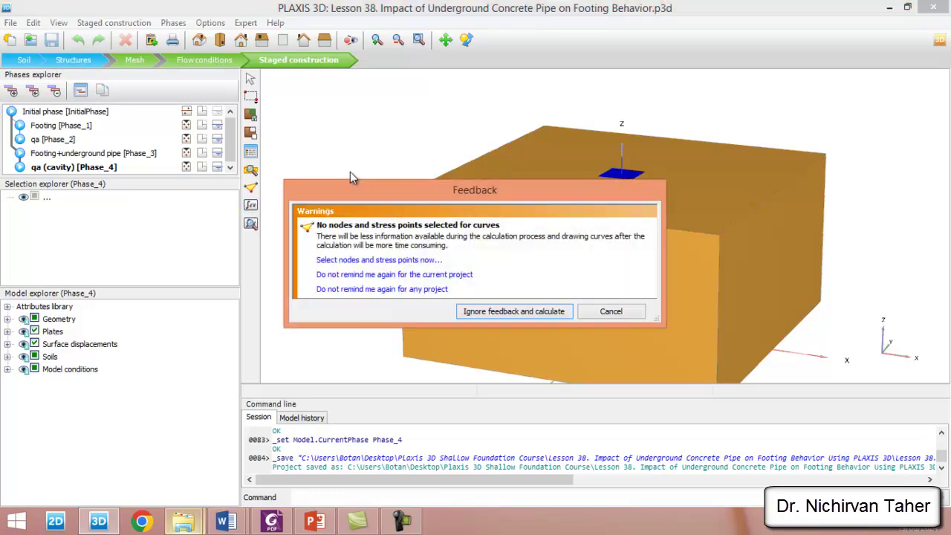
{"action": "left_click", "coordinate": [468, 314]}
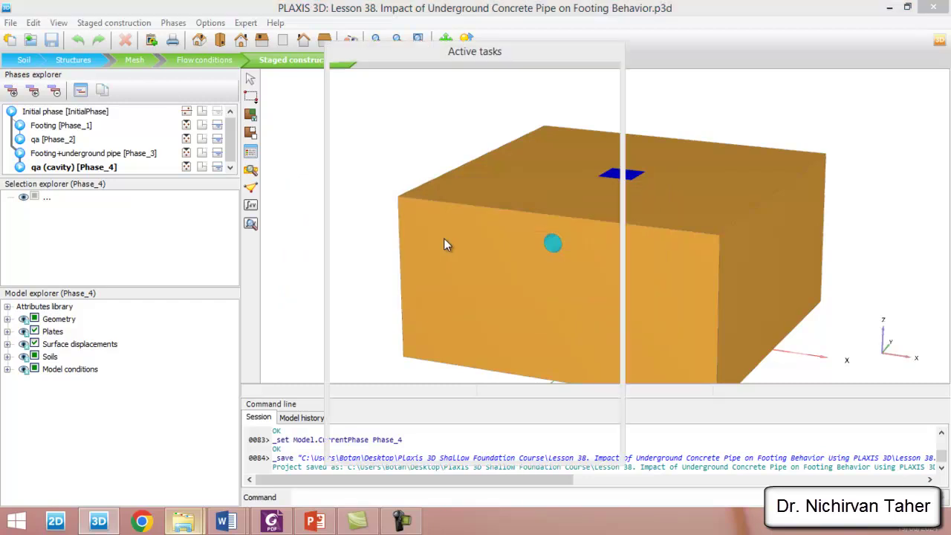
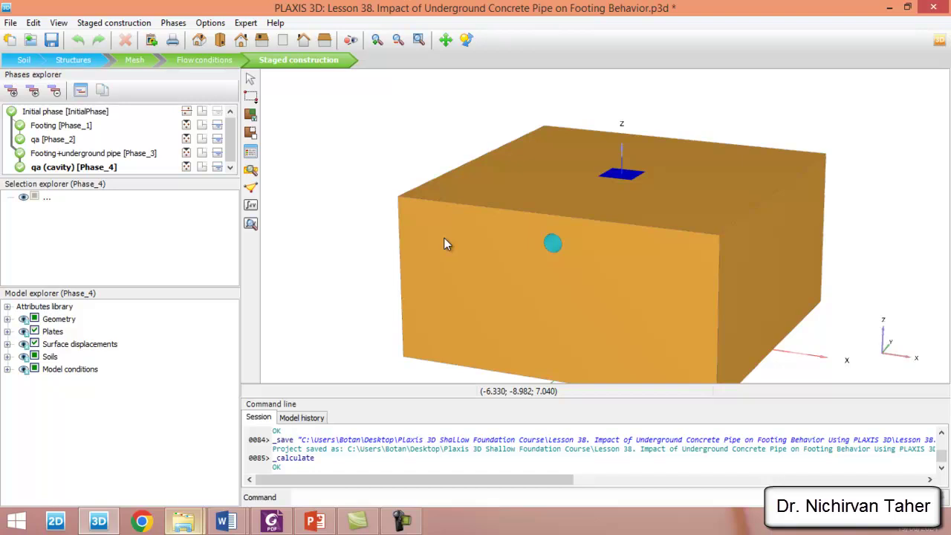
{"action": "left_click", "coordinate": [51, 39]}
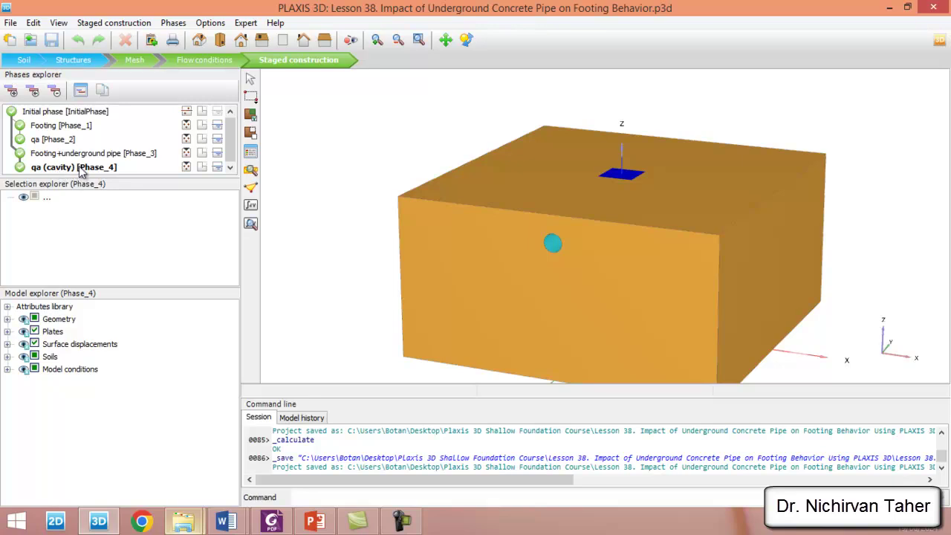
- Rename the last calculation phase, Phase_4, as "qa (pipe)"
{"action": "left_click", "coordinate": [80, 90]}
{"action": "left_click", "coordinate": [476, 74]}
{"action": "left_click", "coordinate": [473, 72]}
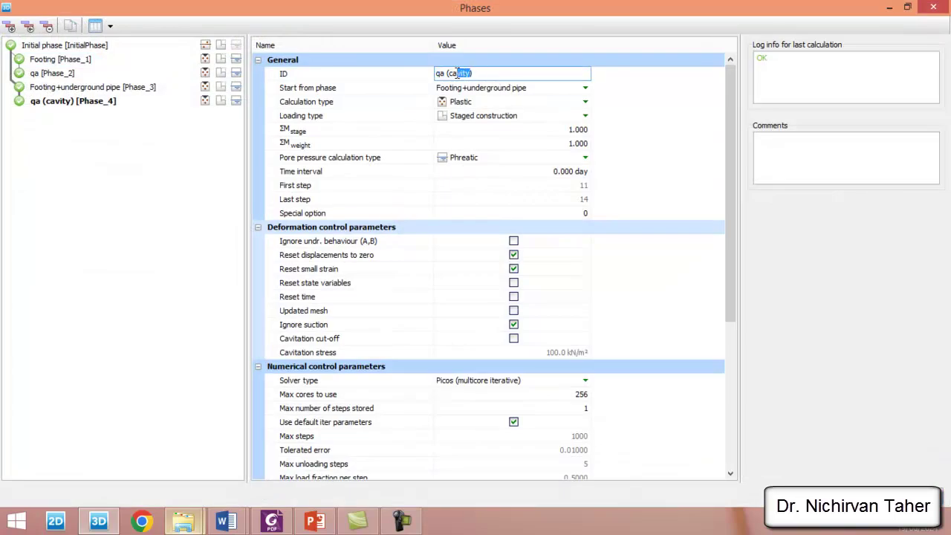
{"action": "key", "text": "BackSpace"}
{"action": "key", "text": "Return"}
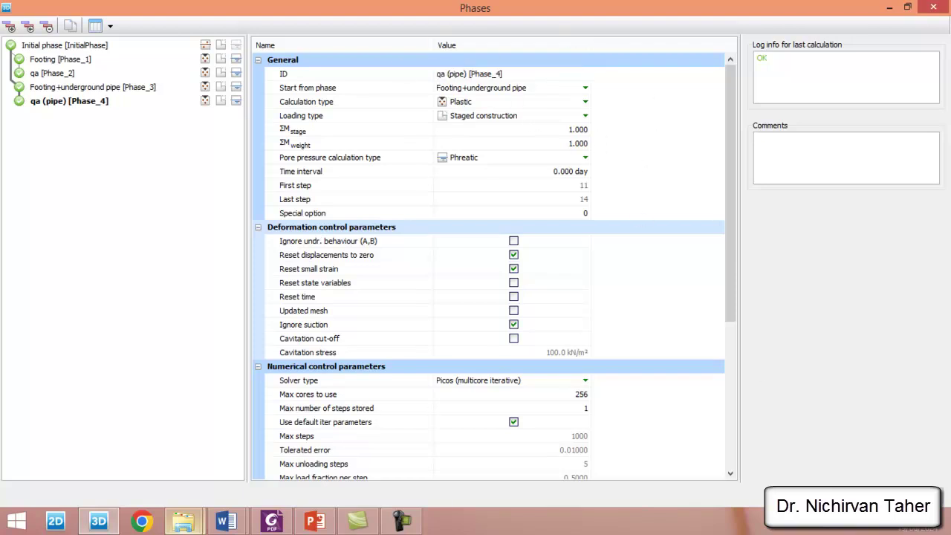
{"action": "key", "text": "Escape"}
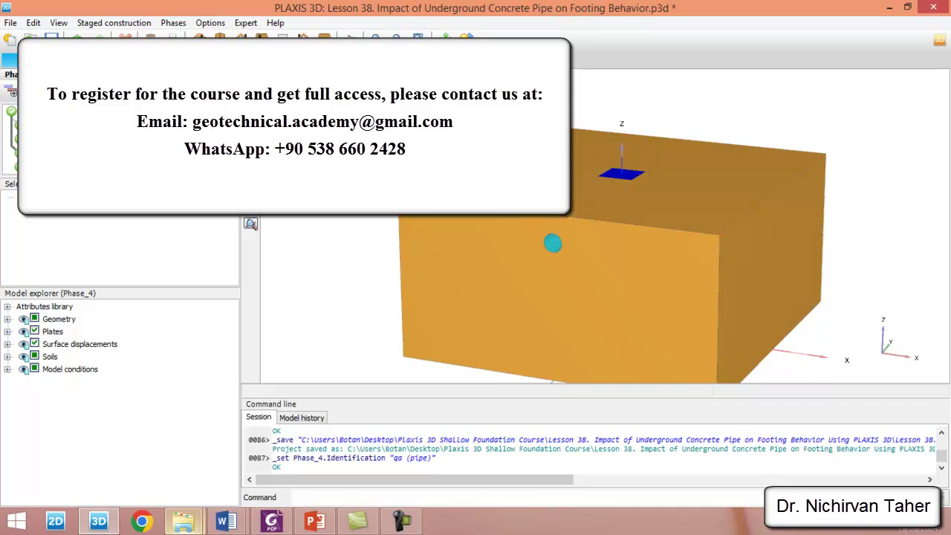
- Check the reached total forces of phase qa [Phase_2] and open the "Lesson 37." Excel workbook to compare its no-cavity results
{"action": "left_click", "coordinate": [74, 137]}
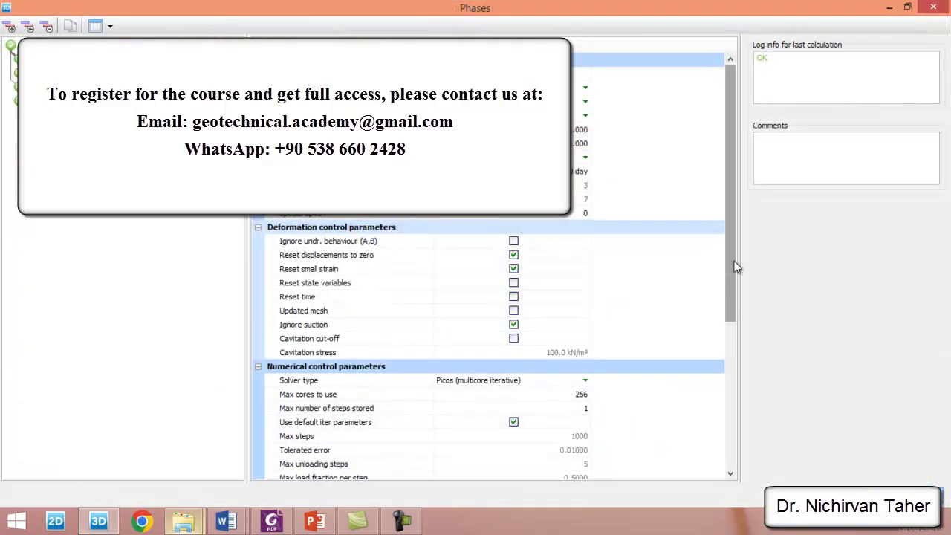
{"action": "left_click_drag", "start_coordinate": [736, 266], "coordinate": [736, 436]}
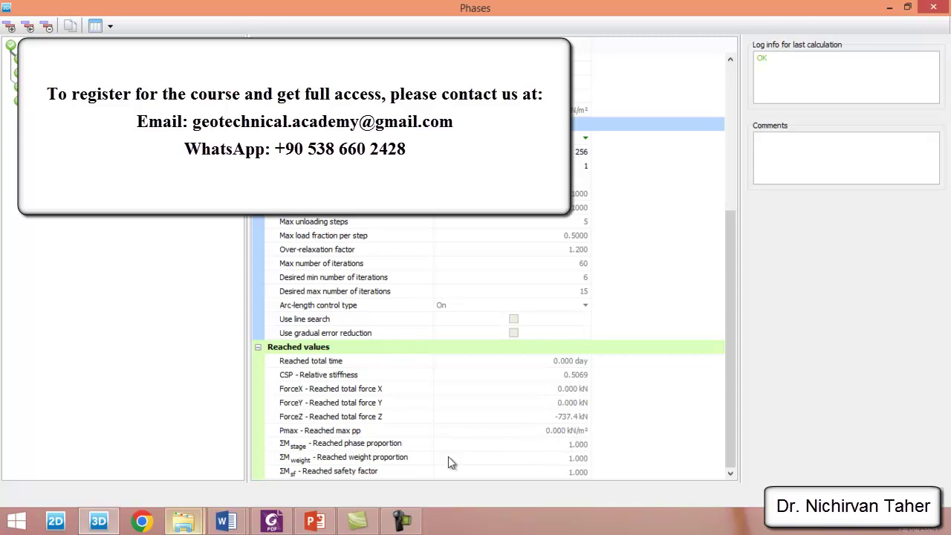
{"action": "mouse_move", "coordinate": [183, 520]}
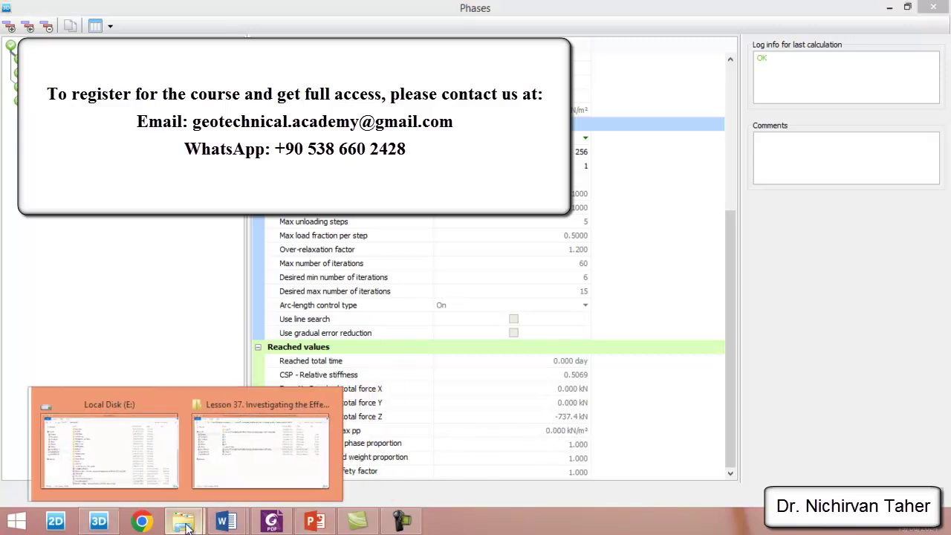
{"action": "left_click", "coordinate": [260, 446]}
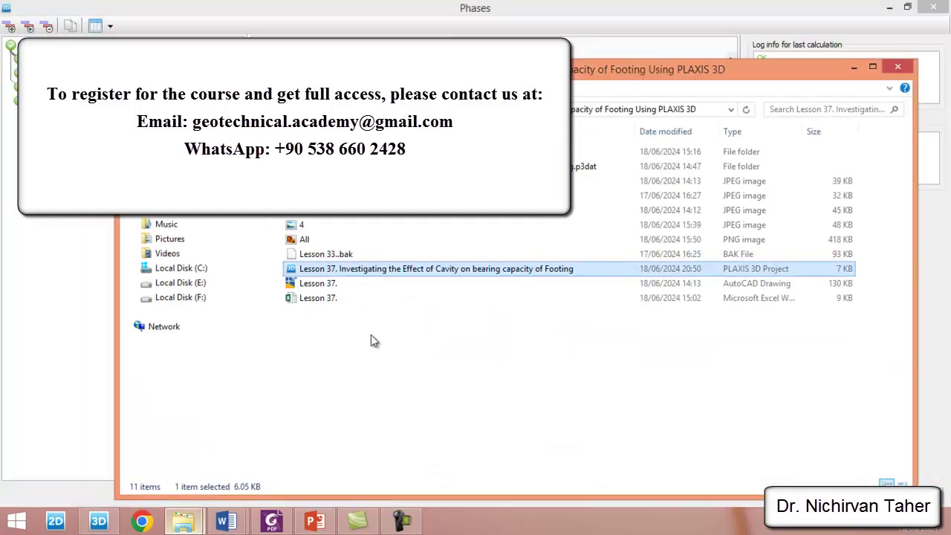
{"action": "double_click", "coordinate": [329, 298]}
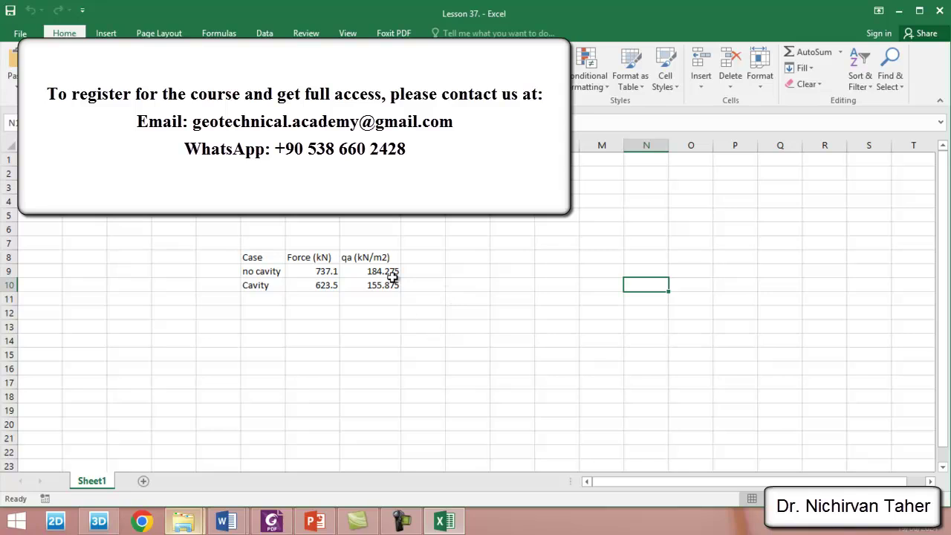
{"action": "left_click", "coordinate": [315, 272]}
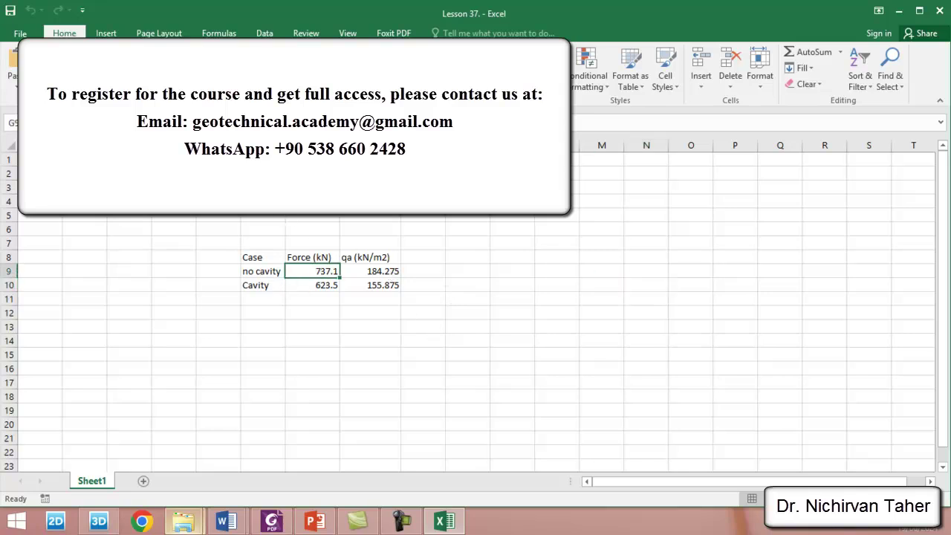
{"action": "left_click", "coordinate": [379, 273]}
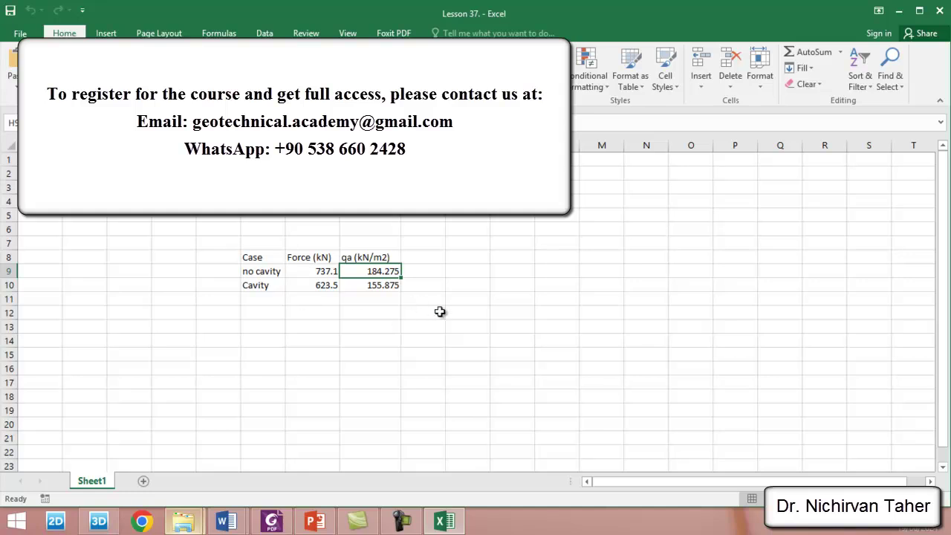
- Change the "no cavity" case label in the results table to "no pipe"
{"action": "left_click", "coordinate": [267, 287]}
{"action": "left_click", "coordinate": [275, 271]}
{"action": "double_click", "coordinate": [273, 272]}
{"action": "double_click", "coordinate": [263, 271]}
{"action": "type", "text": "pi"}
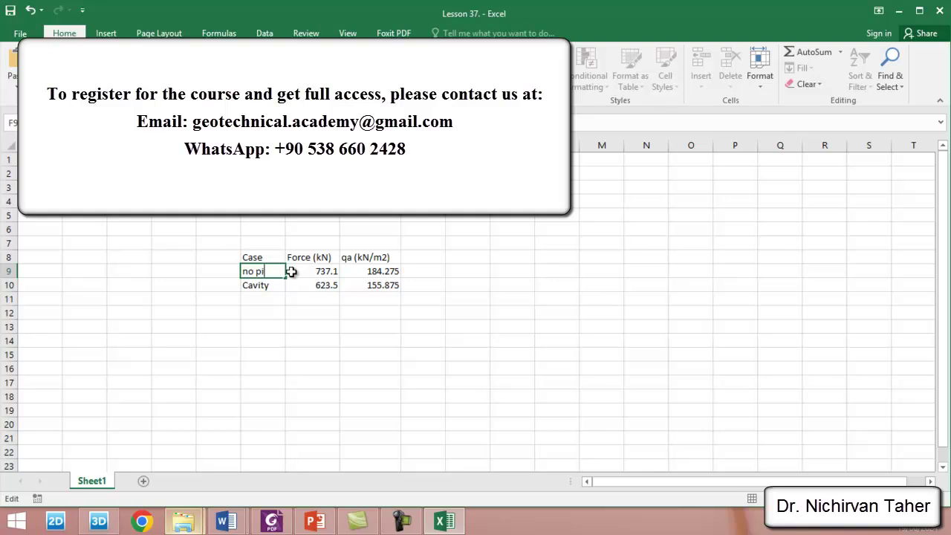
{"action": "left_click", "coordinate": [280, 313]}
- Change the "Cavity" case label in the results table to "pipe"
{"action": "left_click", "coordinate": [278, 285]}
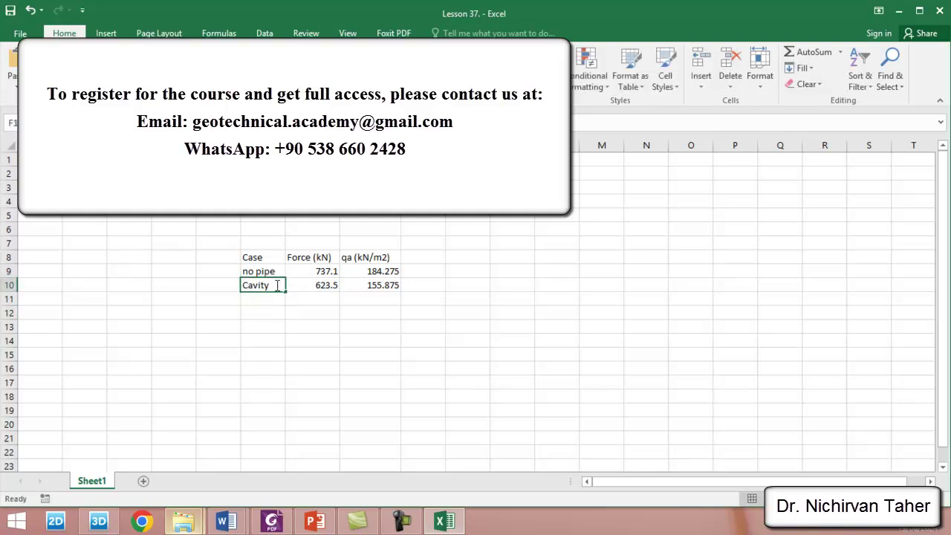
{"action": "double_click", "coordinate": [269, 285]}
{"action": "type", "text": "C"}
{"action": "type", "text": "pi"}
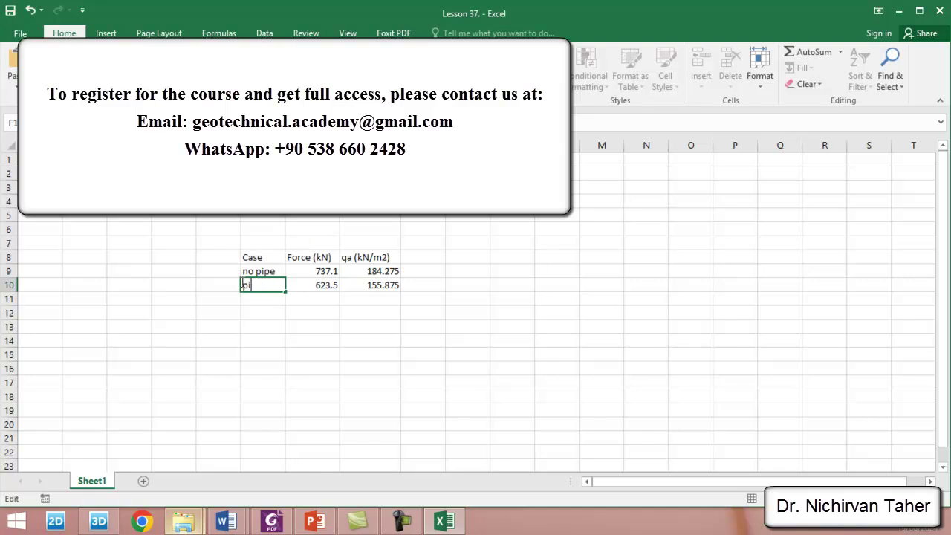
{"action": "key", "text": "Return"}
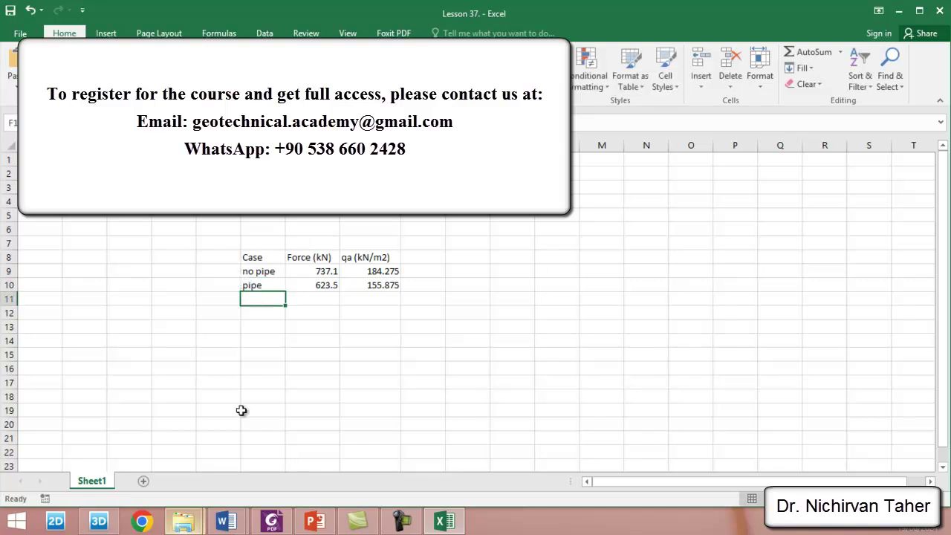
- Compare the phase's reached total force Z in PLAXIS 3D with the force and qa of the no pipe case in Excel
{"action": "left_click", "coordinate": [108, 524]}
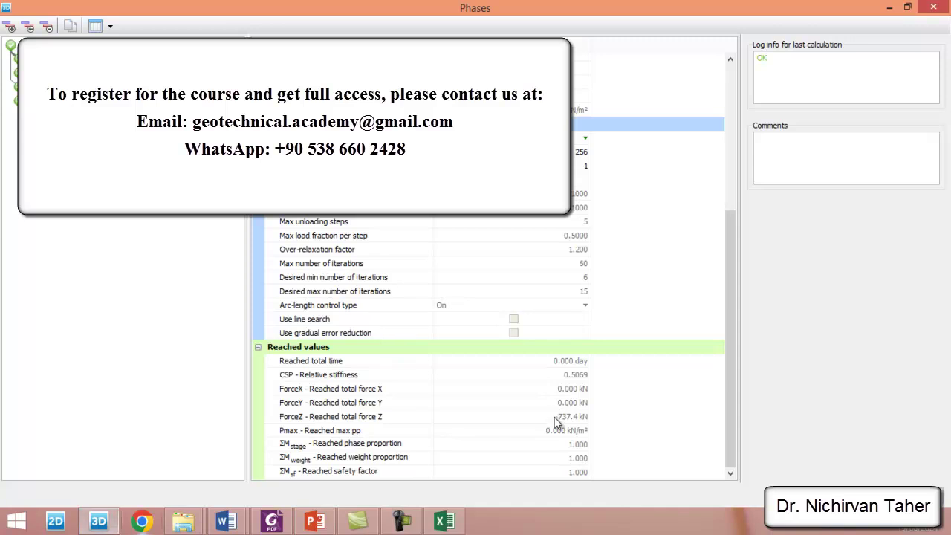
{"action": "left_click", "coordinate": [437, 522]}
{"action": "left_click", "coordinate": [311, 276]}
{"action": "left_click", "coordinate": [389, 273]}
{"action": "left_click", "coordinate": [268, 287]}
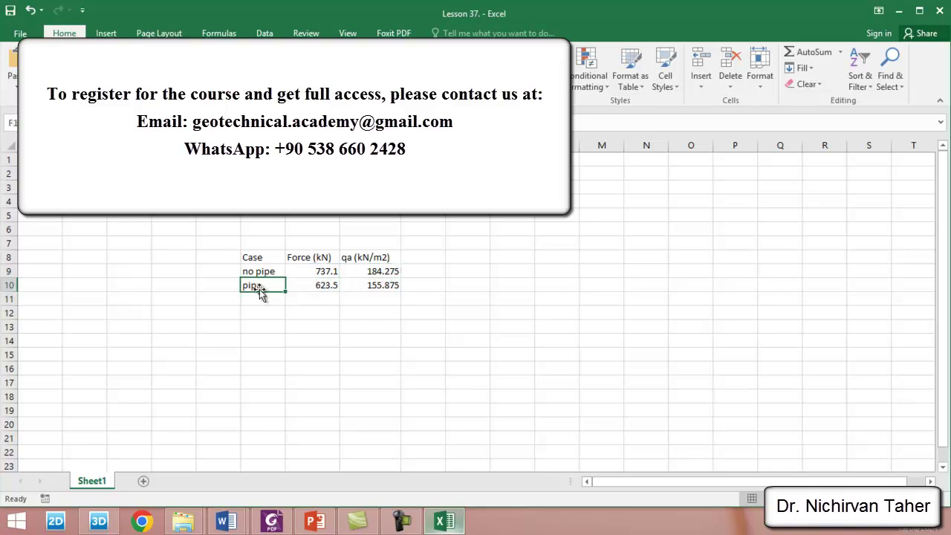
- Read the reached total force Z of the pipe phase in PLAXIS 3D and enter 922 as the pipe case's force in Excel
{"action": "left_click", "coordinate": [100, 522]}
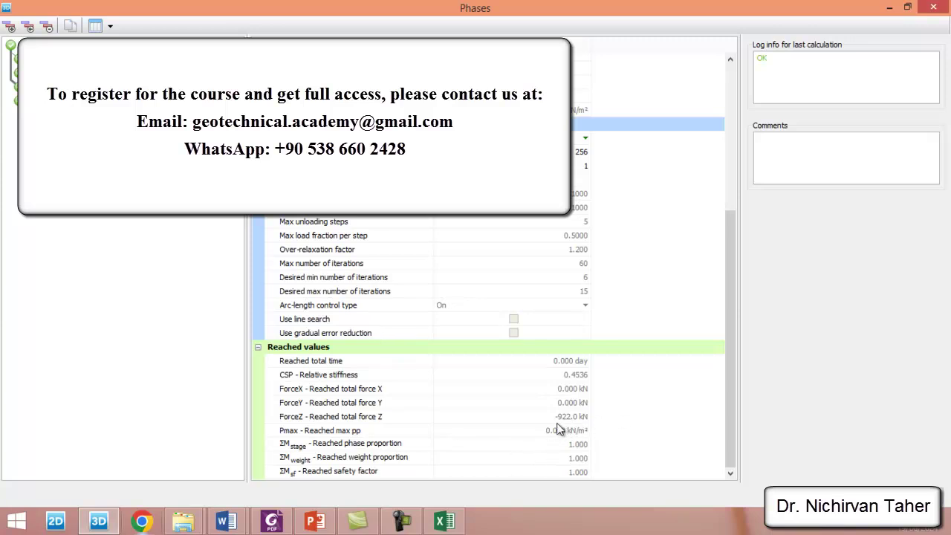
{"action": "left_click", "coordinate": [444, 521]}
{"action": "left_click", "coordinate": [315, 286]}
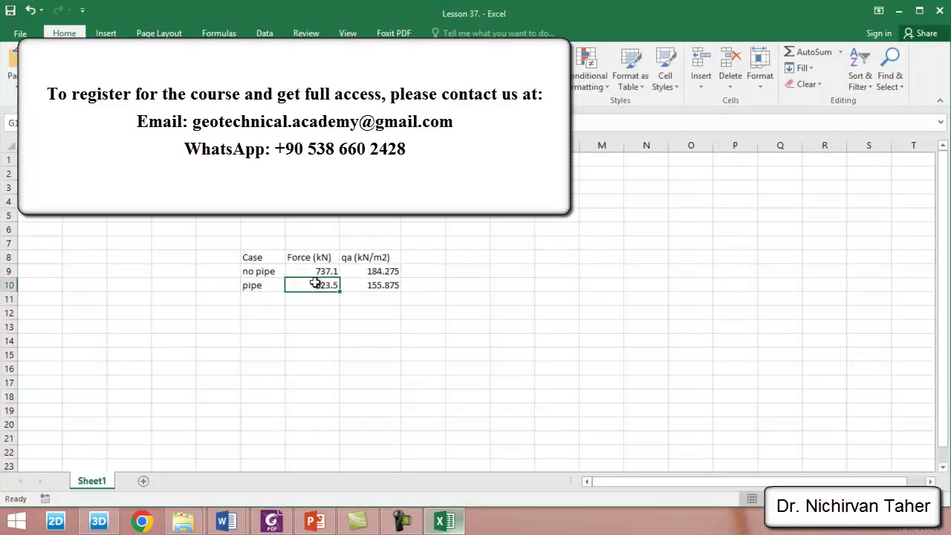
{"action": "type", "text": "922"}
{"action": "key", "text": "Return"}
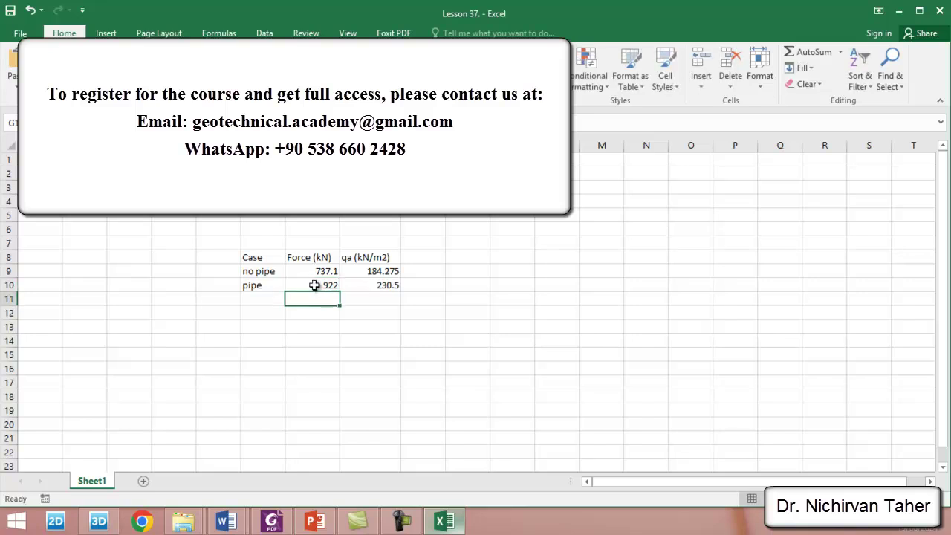
{"action": "left_click", "coordinate": [301, 260]}
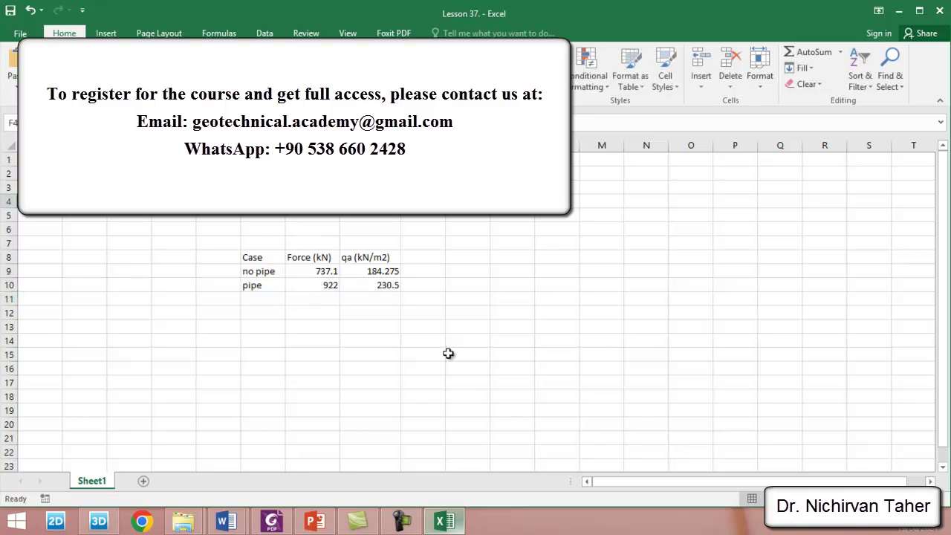
{"action": "left_click", "coordinate": [377, 284]}
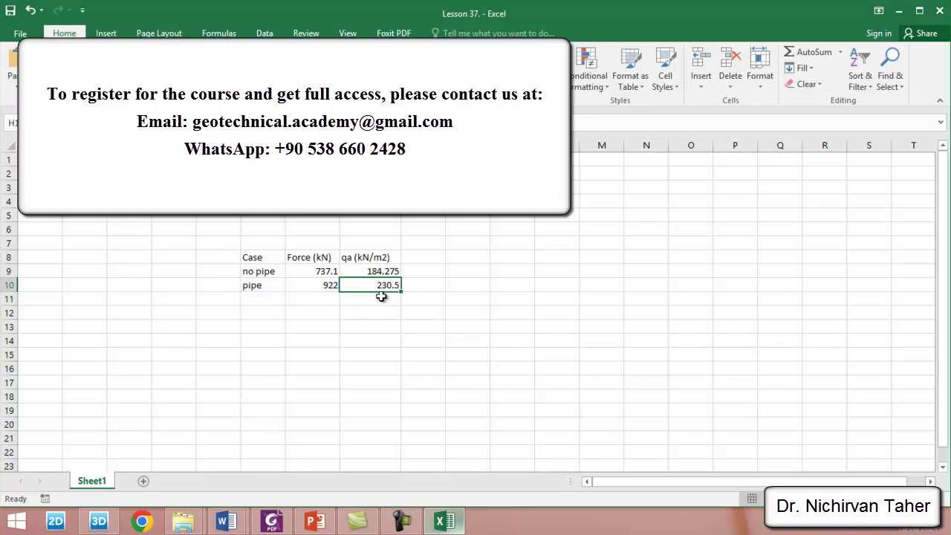
- Switch to the PLAXIS 3D calculation results and show the deformed mesh of phase qa (pipe) [Phase_4] in an enlarged model view
{"action": "left_click", "coordinate": [99, 520]}
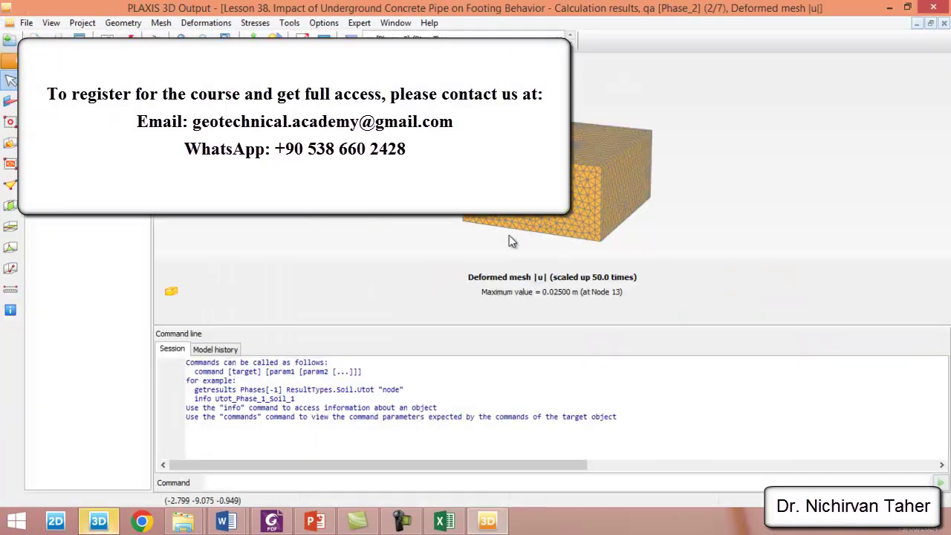
{"action": "left_click_drag", "start_coordinate": [547, 328], "coordinate": [525, 464]}
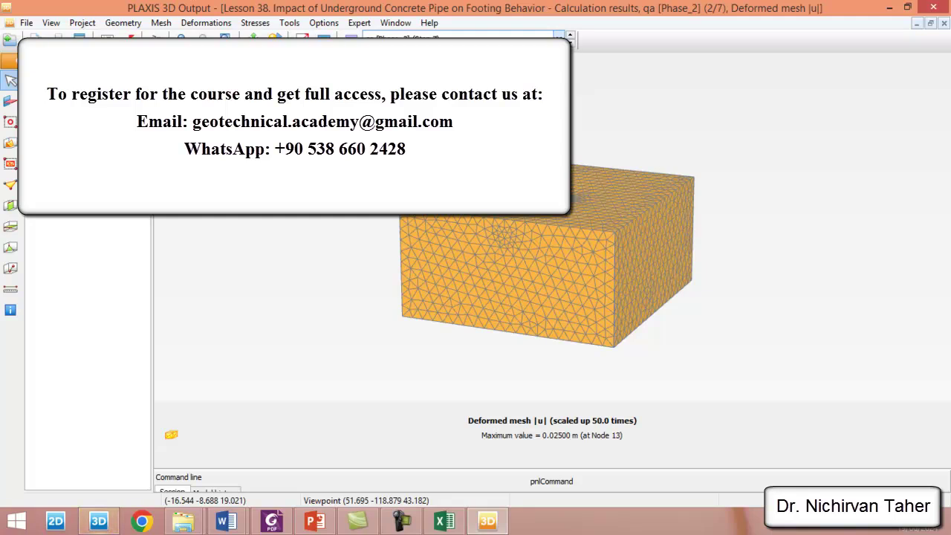
{"action": "left_click", "coordinate": [461, 37]}
{"action": "key", "text": "Down"}
{"action": "key", "text": "Down"}
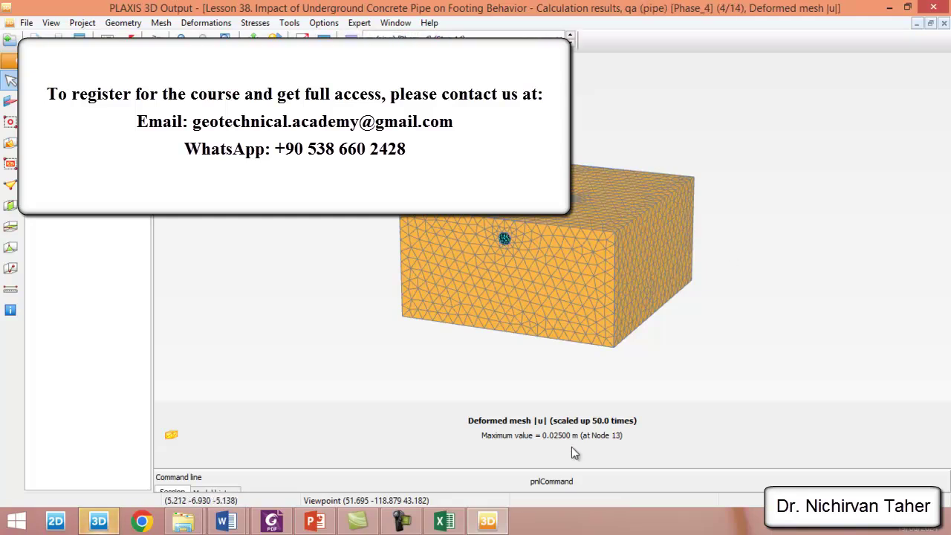
{"action": "left_click_drag", "start_coordinate": [574, 468], "coordinate": [570, 497]}
{"action": "scroll", "coordinate": [550, 296], "scroll_direction": "up", "scroll_amount": 6}
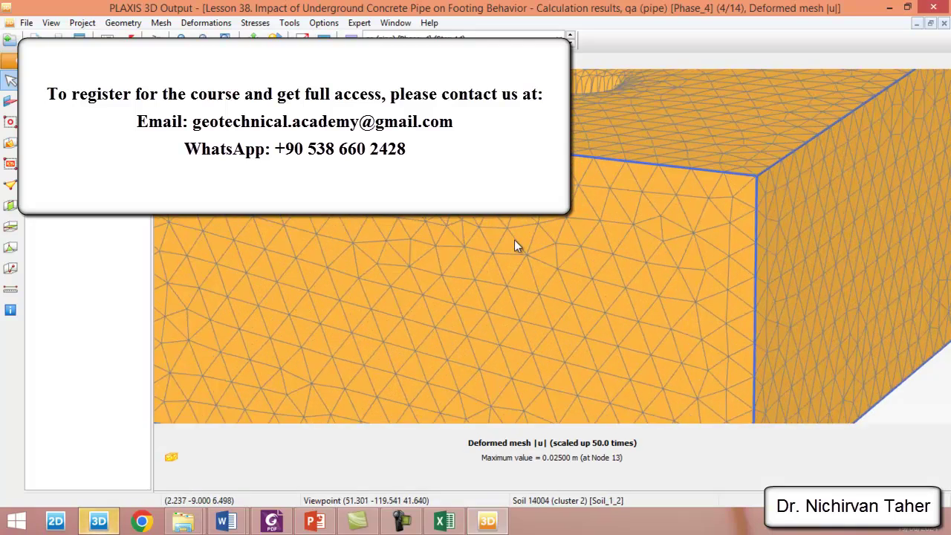
- Select the pipe's plate structure in the deformed mesh and open its total displacements plot in a larger view
{"action": "left_click", "coordinate": [10, 102]}
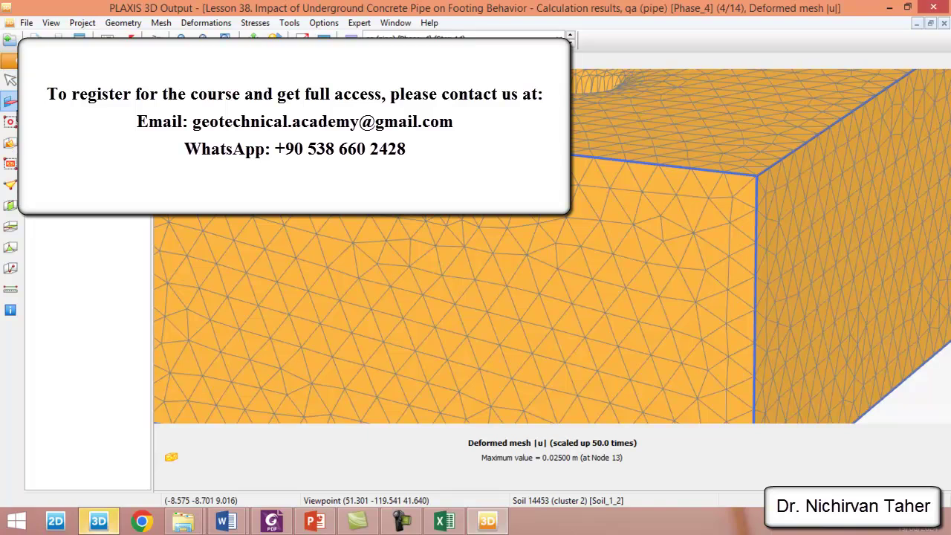
{"action": "scroll", "coordinate": [476, 178], "scroll_direction": "up", "scroll_amount": 4}
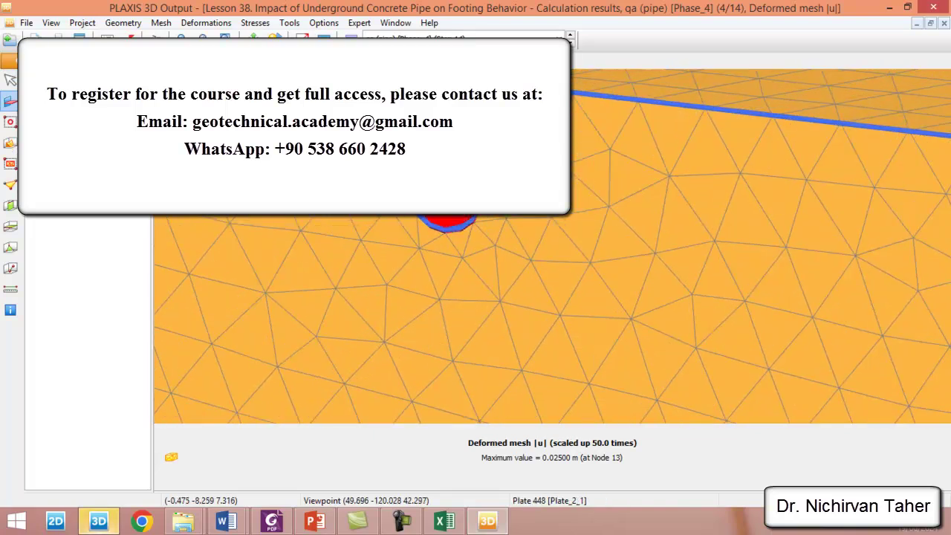
{"action": "double_click", "coordinate": [454, 223]}
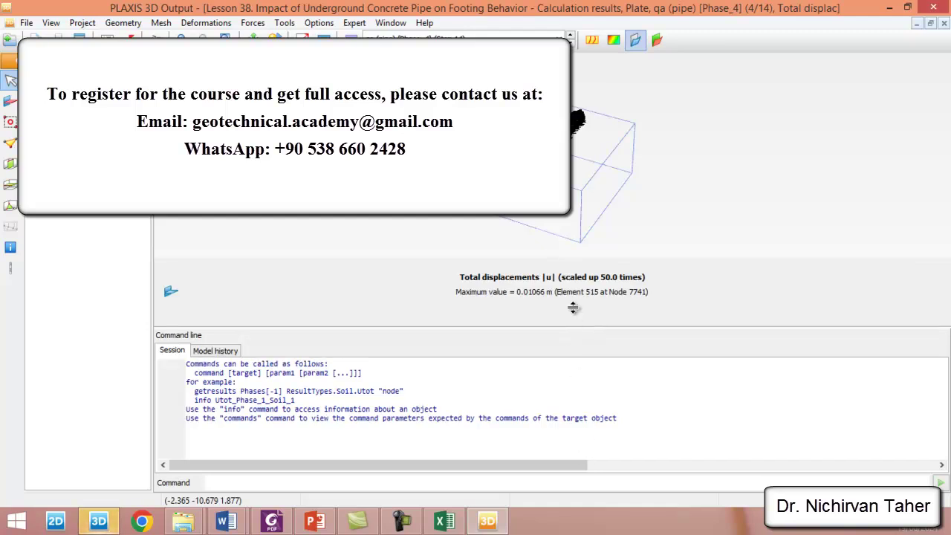
{"action": "left_click_drag", "start_coordinate": [573, 307], "coordinate": [569, 327]}
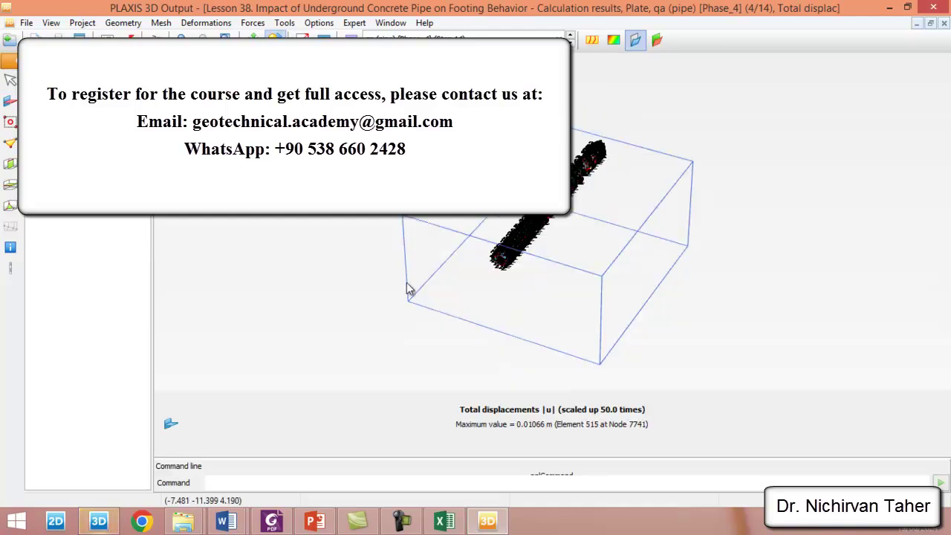
{"action": "left_click_drag", "start_coordinate": [424, 257], "coordinate": [619, 94]}
{"action": "left_click_drag", "start_coordinate": [625, 42], "coordinate": [621, 42]}
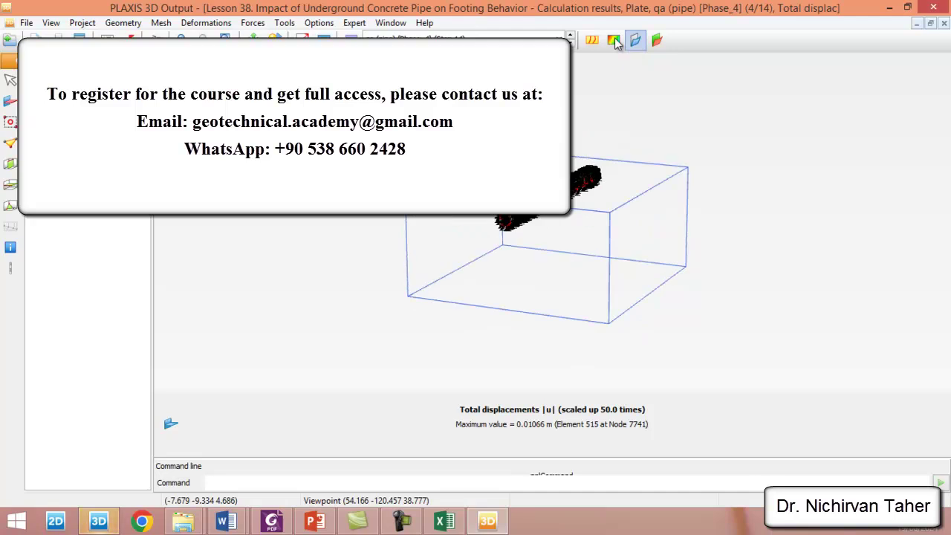
- Display the pipe plate's total displacements as shadings and examine the distribution along the pipe
{"action": "left_click", "coordinate": [615, 43]}
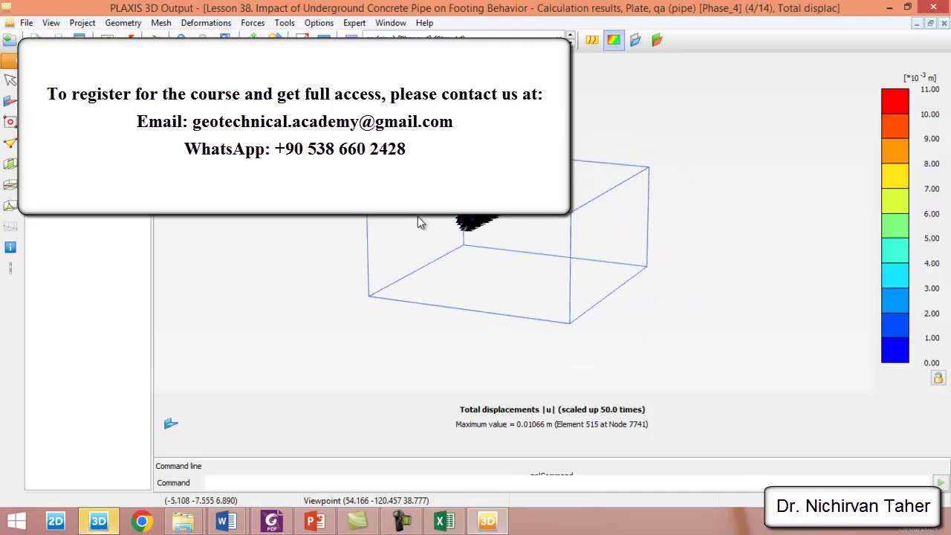
{"action": "scroll", "coordinate": [424, 222], "scroll_direction": "up", "scroll_amount": 3}
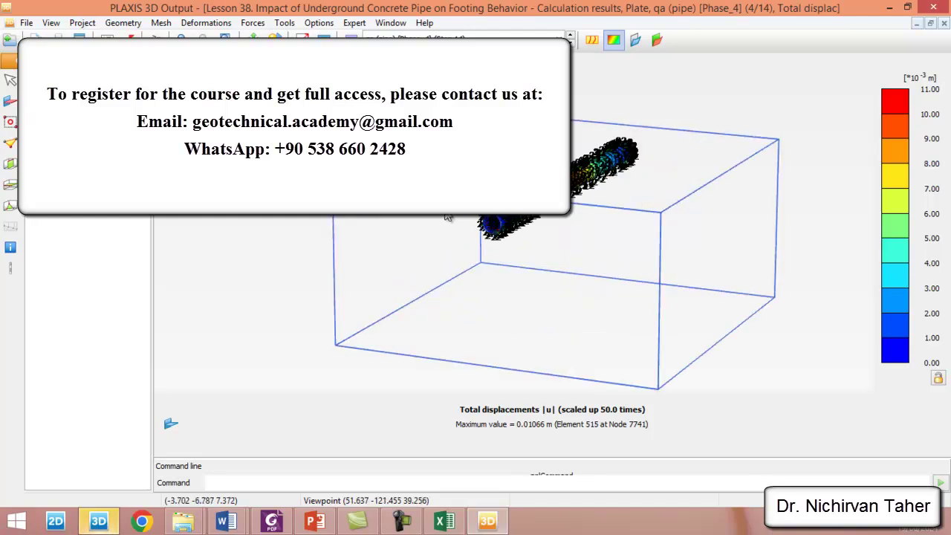
{"action": "scroll", "coordinate": [447, 216], "scroll_direction": "up", "scroll_amount": 1}
{"action": "scroll", "coordinate": [287, 224], "scroll_direction": "up", "scroll_amount": 3}
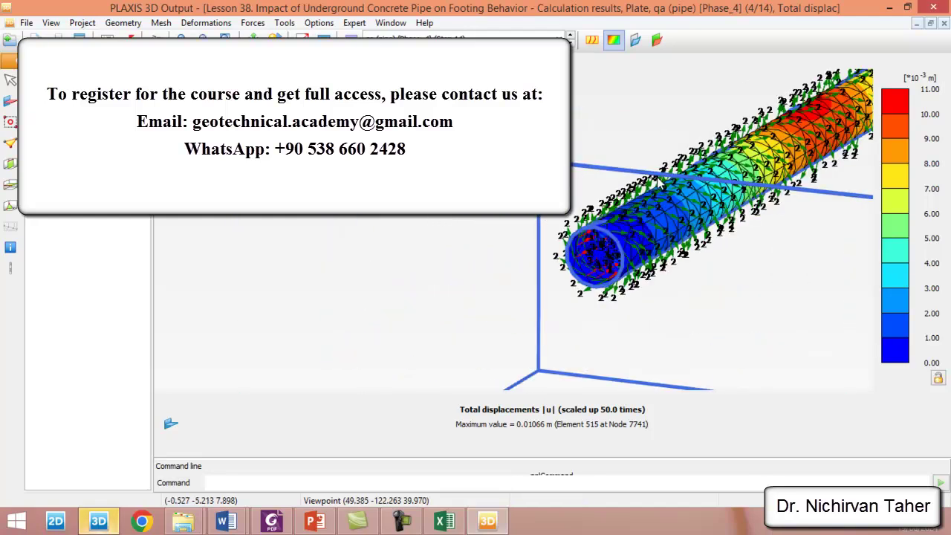
{"action": "scroll", "coordinate": [289, 227], "scroll_direction": "down", "scroll_amount": 3}
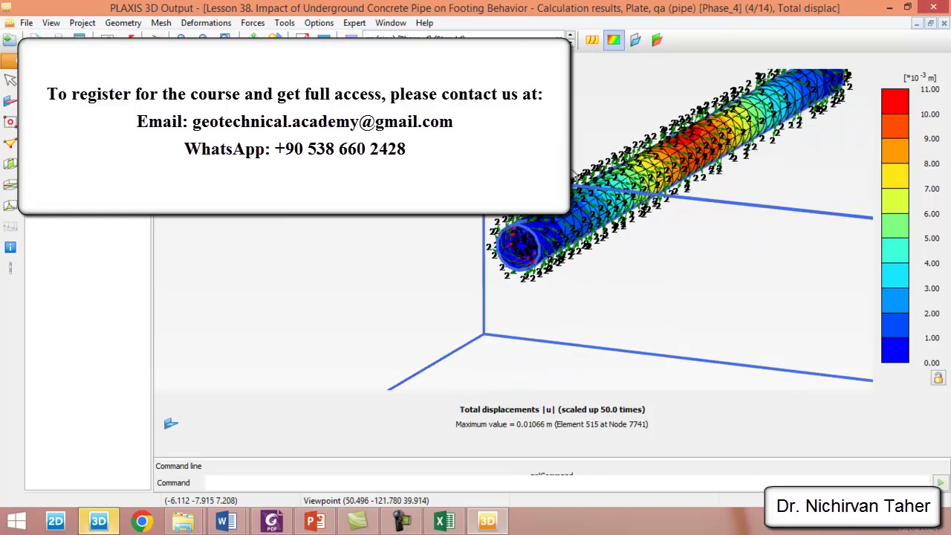
{"action": "scroll", "coordinate": [713, 94], "scroll_direction": "down", "scroll_amount": 1}
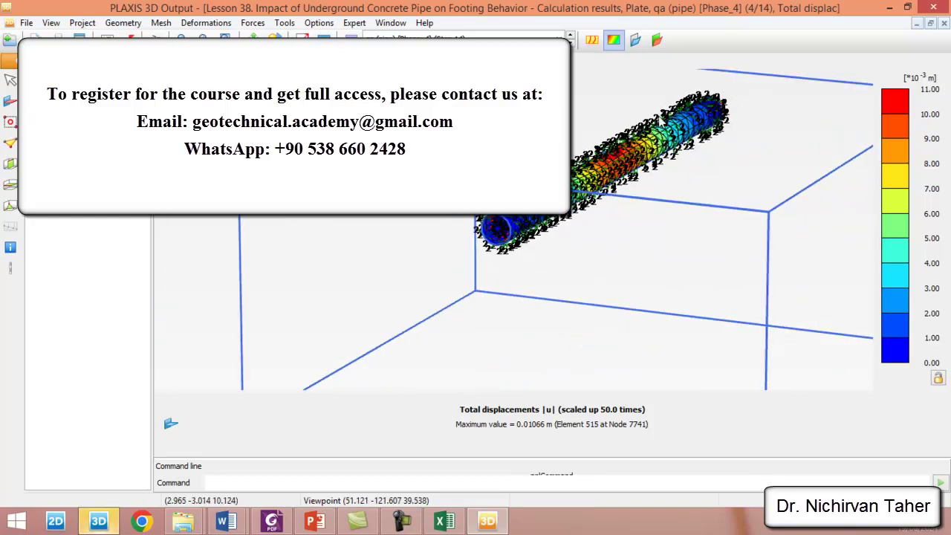
{"action": "scroll", "coordinate": [710, 108], "scroll_direction": "up", "scroll_amount": 2}
- Hide the local axes in the pipe's total displacements plot
{"action": "left_click", "coordinate": [52, 23]}
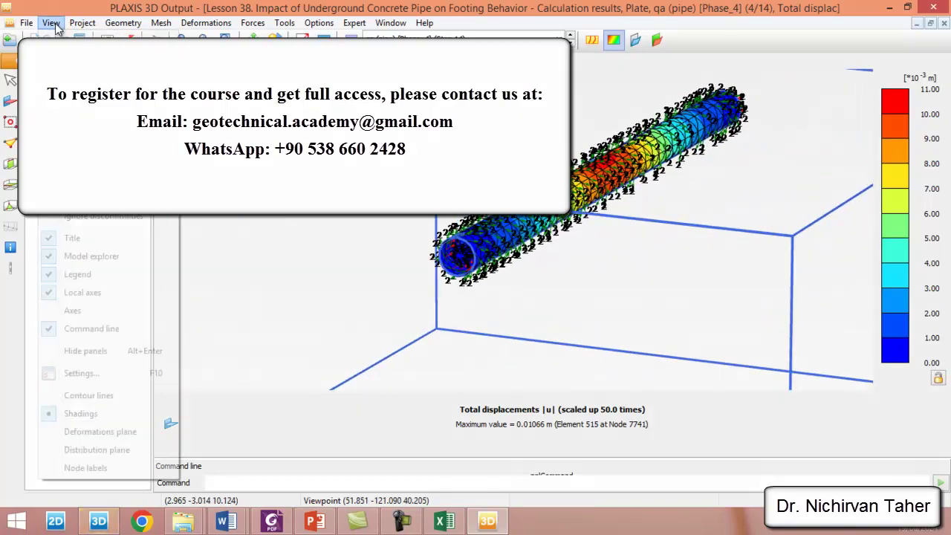
{"action": "left_click", "coordinate": [78, 293]}
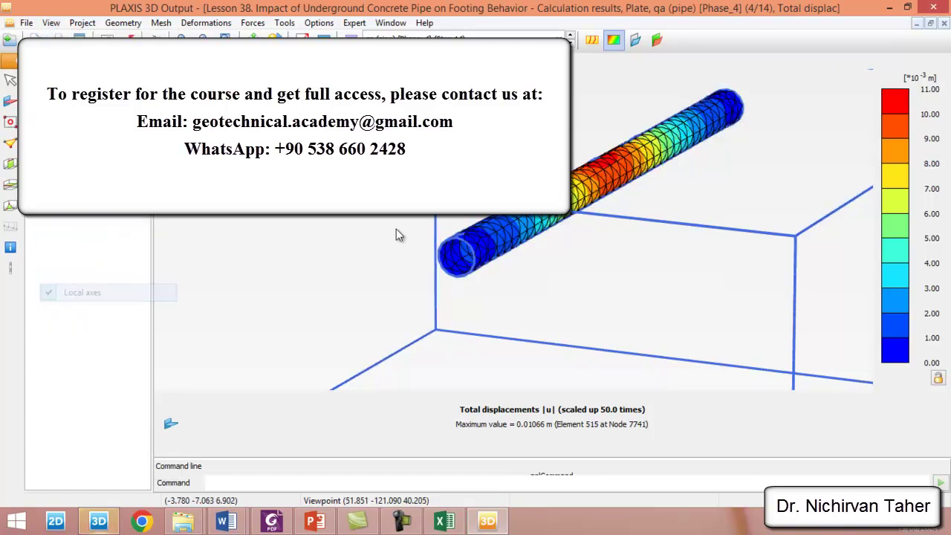
{"action": "right_click_drag", "start_coordinate": [704, 101], "coordinate": [639, 119]}
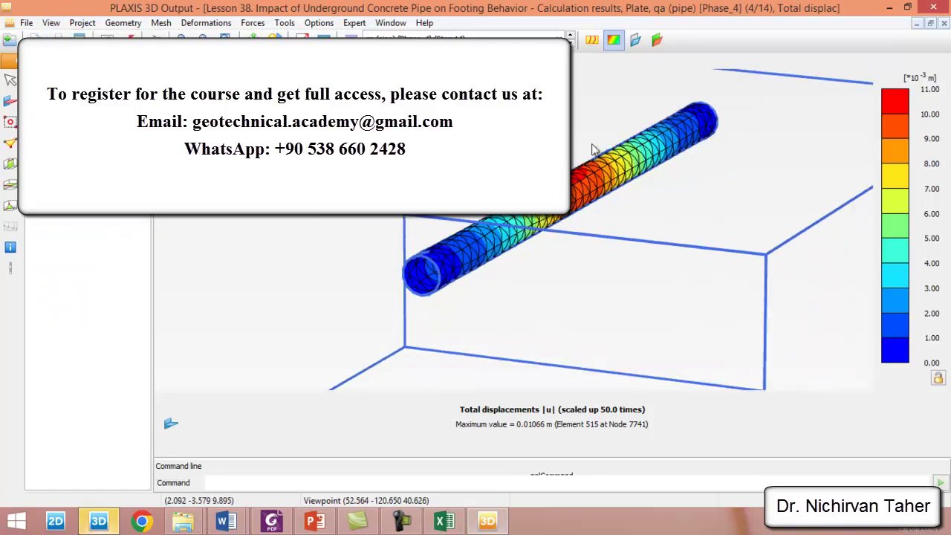
- Review the pipe plate's internal forces through the bending moments M11 and M22 and the shear forces Q12
{"action": "left_click", "coordinate": [254, 23]}
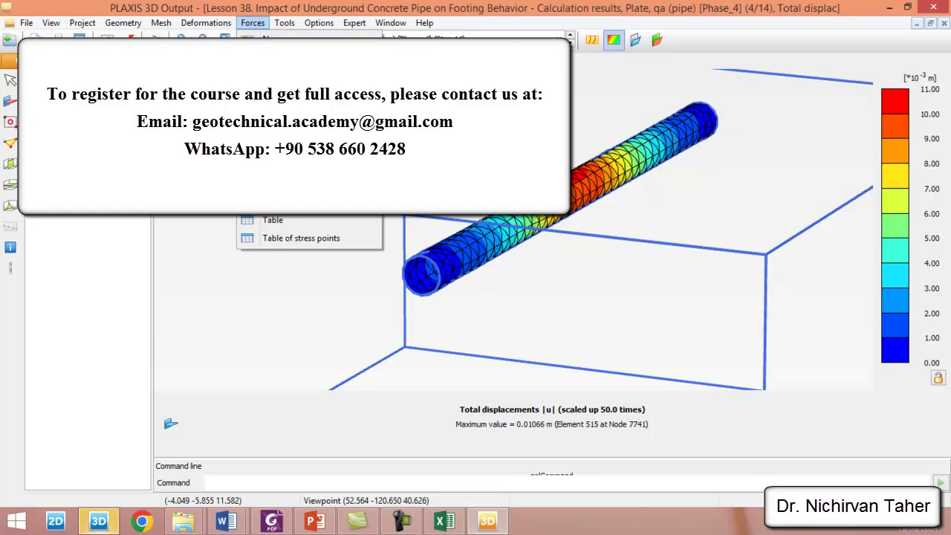
{"action": "left_click", "coordinate": [282, 127]}
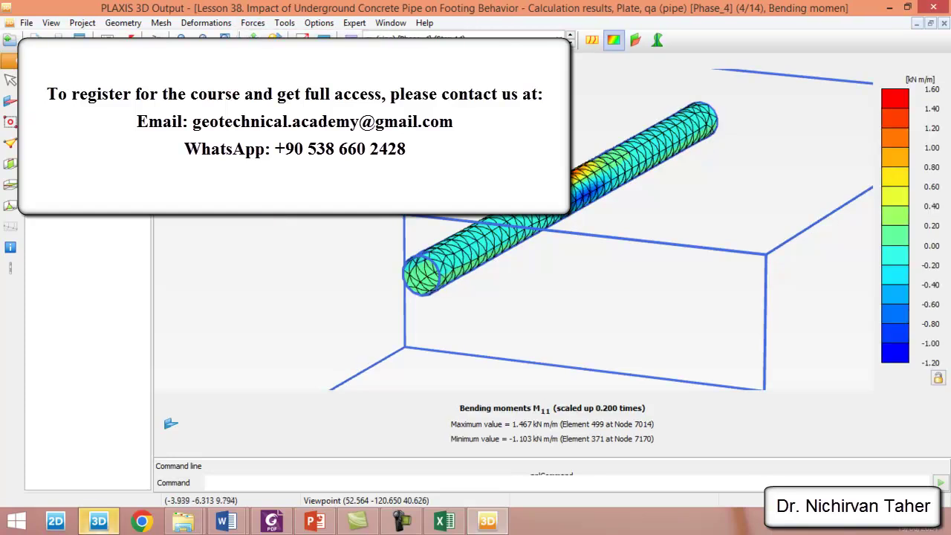
{"action": "left_click", "coordinate": [253, 23]}
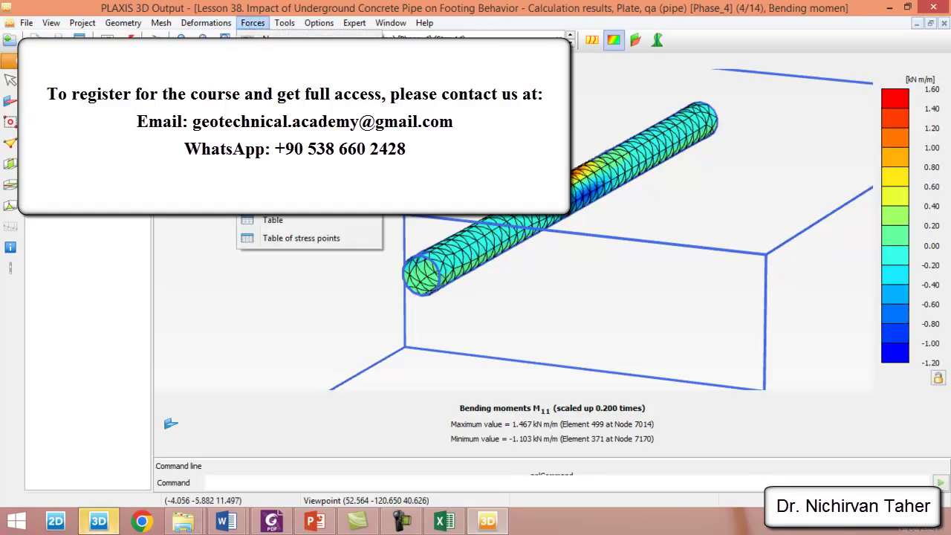
{"action": "left_click", "coordinate": [282, 145]}
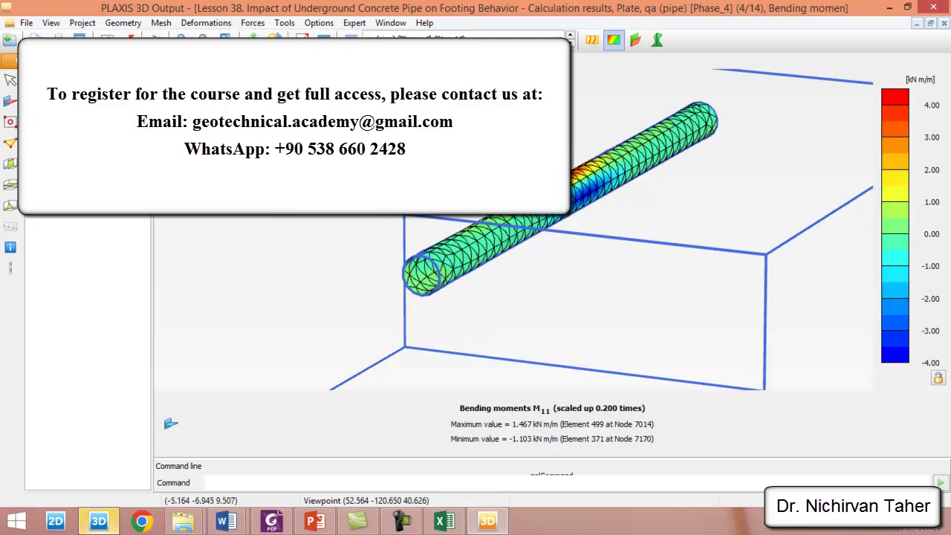
{"action": "left_click", "coordinate": [253, 23]}
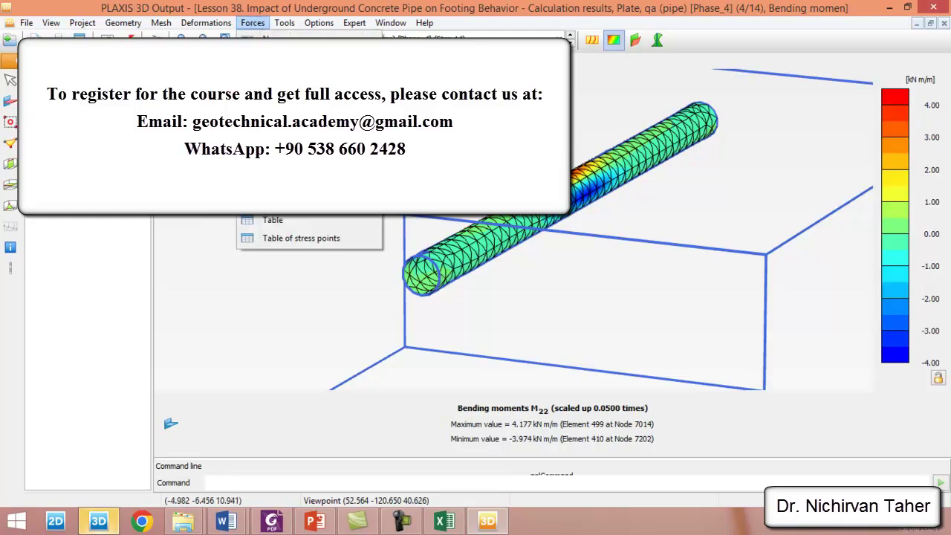
{"action": "left_click", "coordinate": [283, 73]}
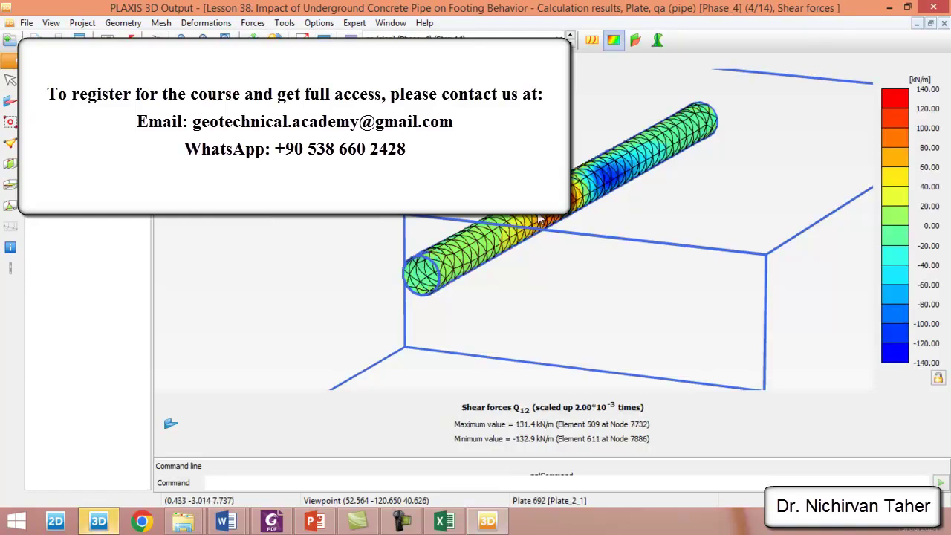